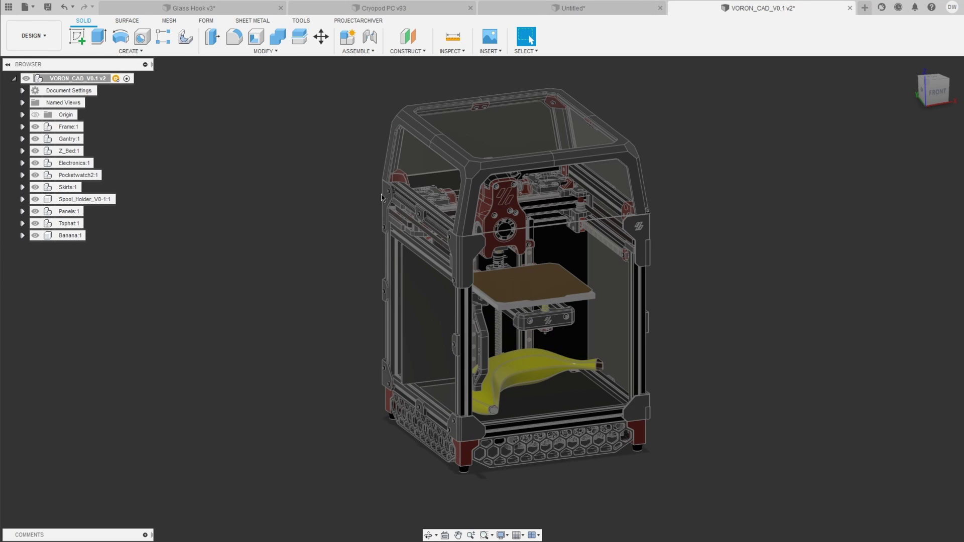
- Orbit and zoom around the Voron printer to inspect its frame rails and enclosure panels
scroll(610, 126, "up", 1)
middle_click_drag(712, 219, 629, 236, "shift")
scroll(630, 236, "up", 5)
left_click(603, 223)
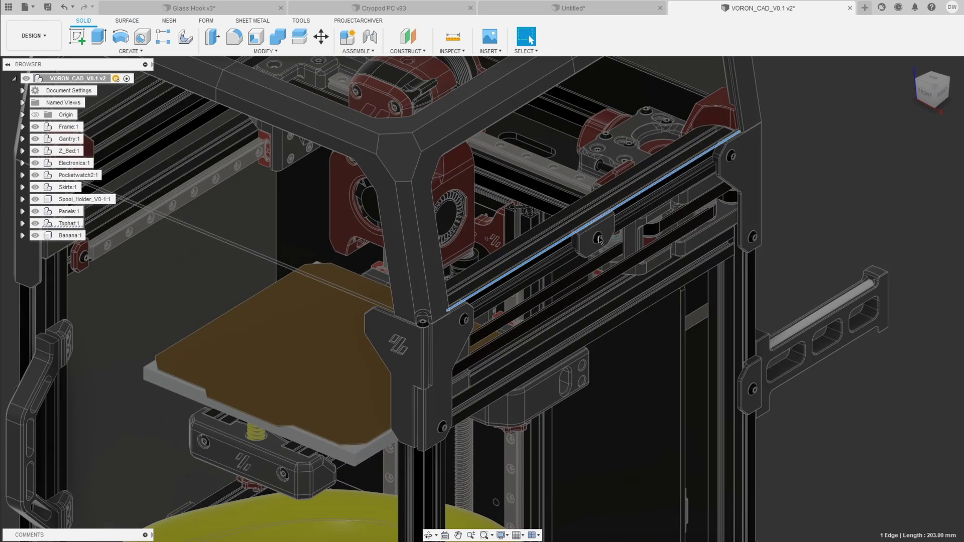
left_click(585, 242)
scroll(585, 242, "down", 5)
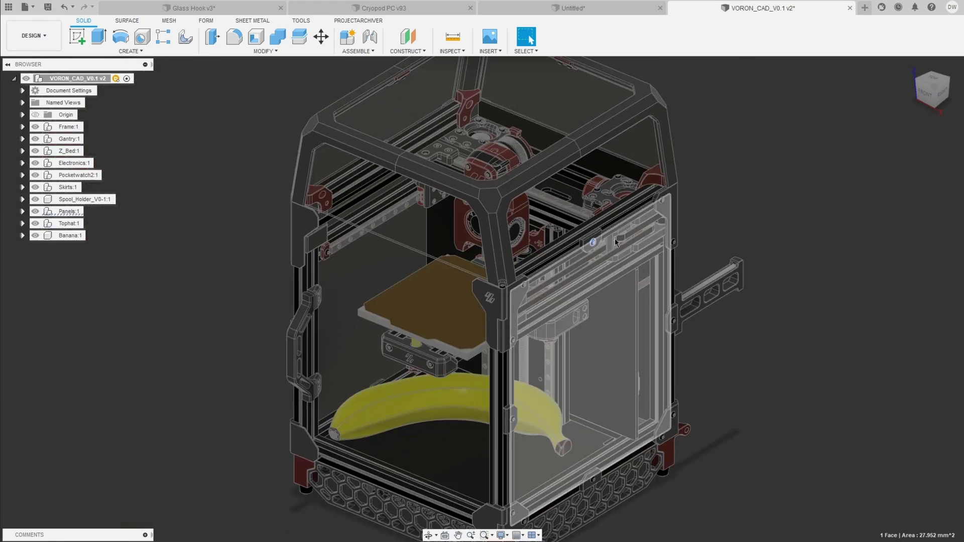
scroll(344, 312, "down", 2)
scroll(344, 312, "up", 3)
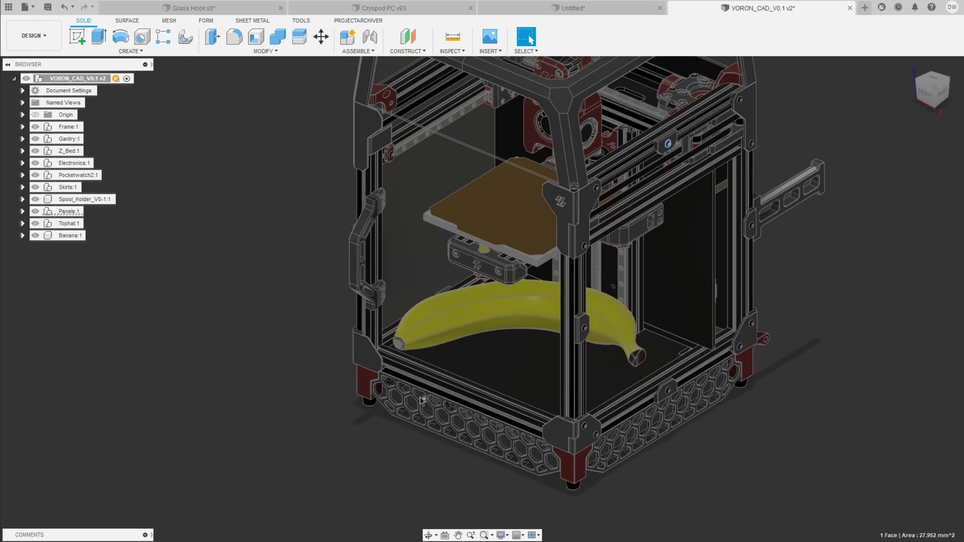
scroll(211, 447, "down", 3)
scroll(370, 125, "up", 1)
middle_click_drag(370, 124, 371, 145, "shift")
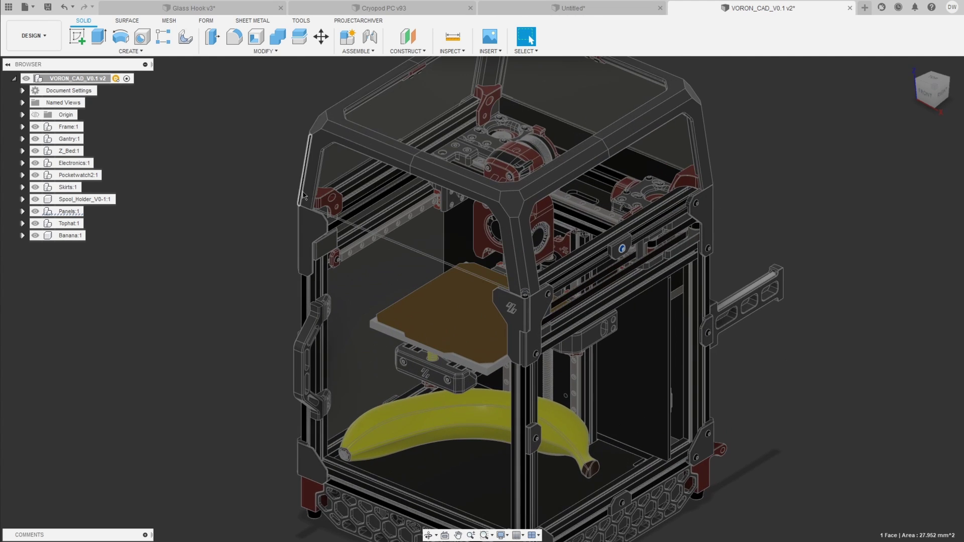
middle_click_drag(289, 273, 510, 166, "shift")
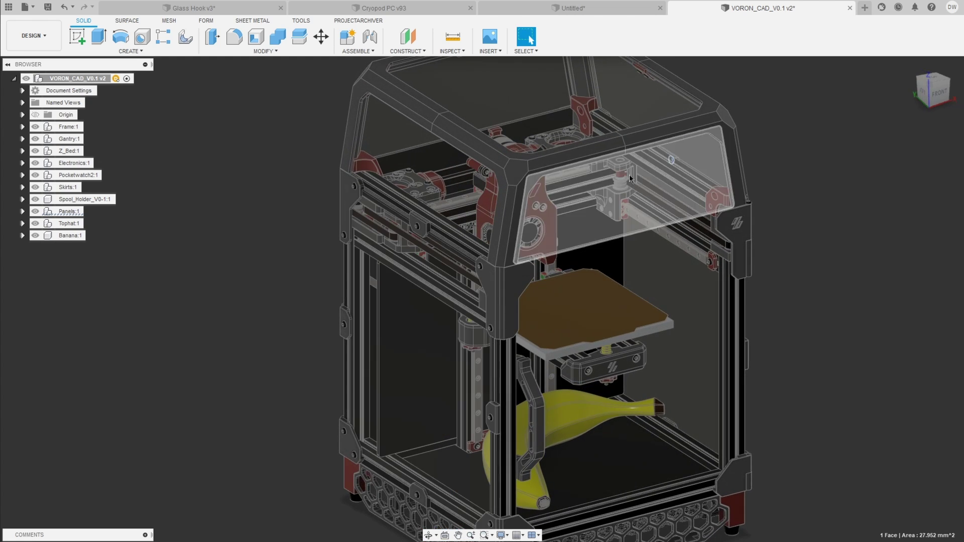
scroll(511, 167, "up", 3)
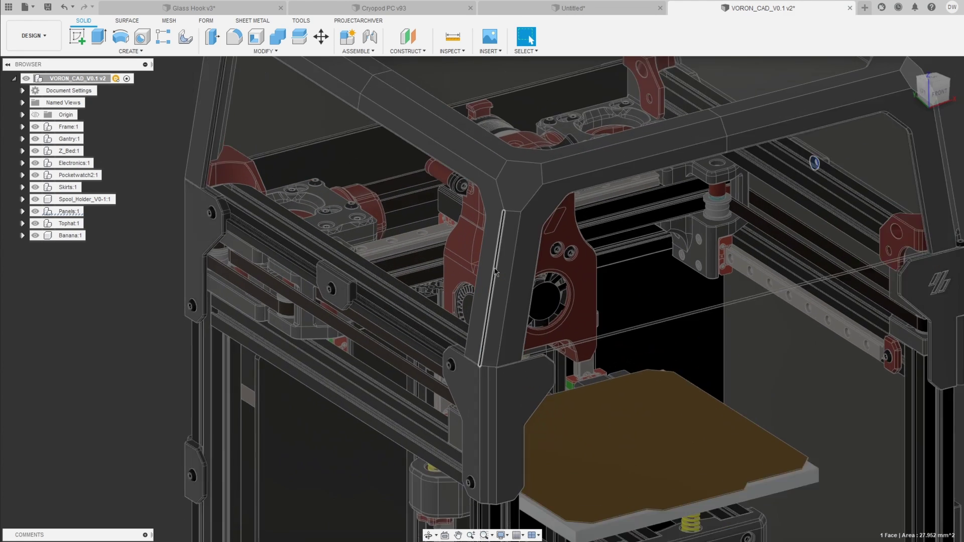
scroll(497, 274, "down", 4)
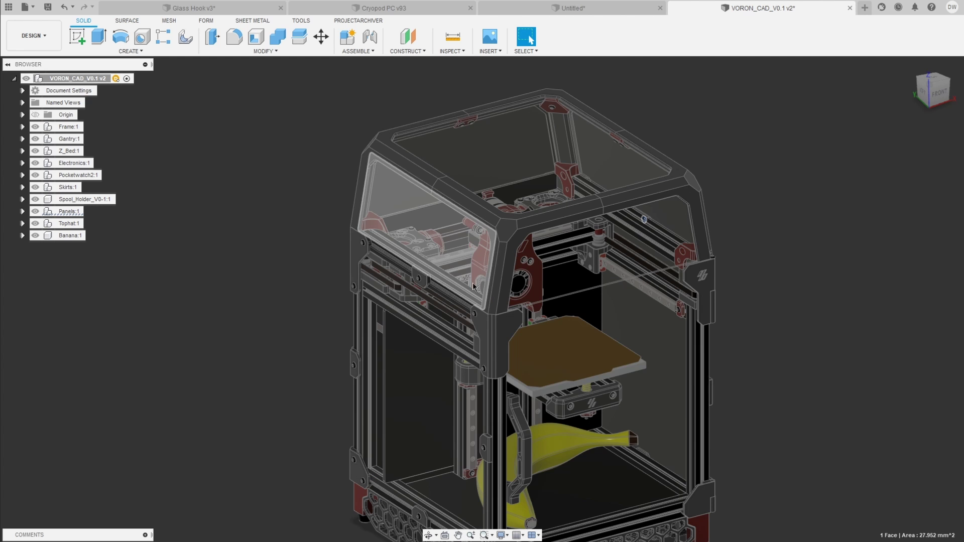
scroll(502, 246, "up", 2)
scroll(502, 244, "up", 2)
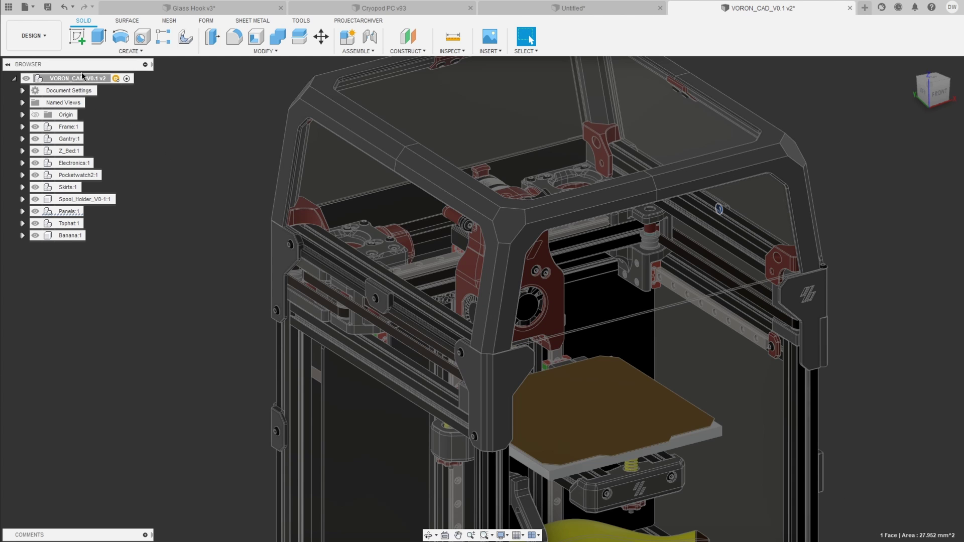
scroll(447, 294, "down", 5)
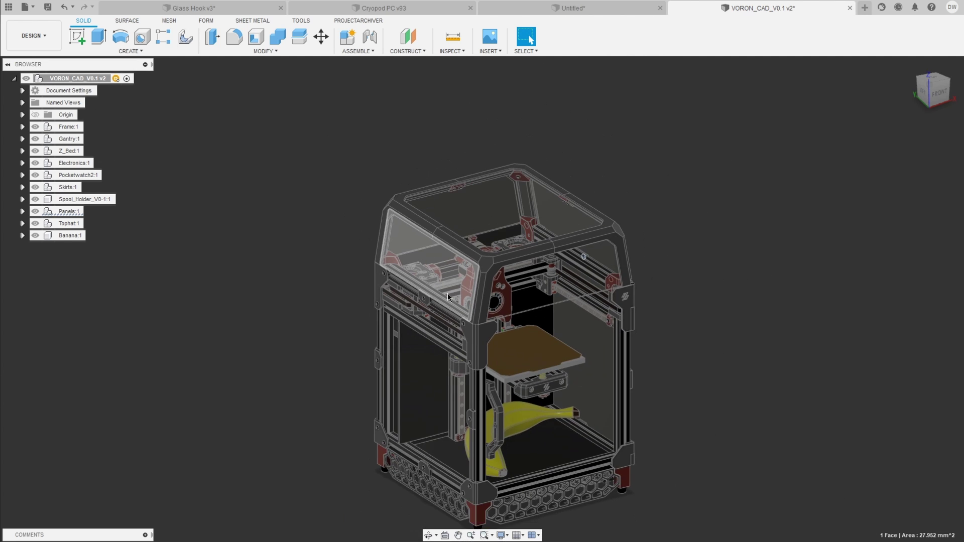
scroll(433, 295, "up", 5)
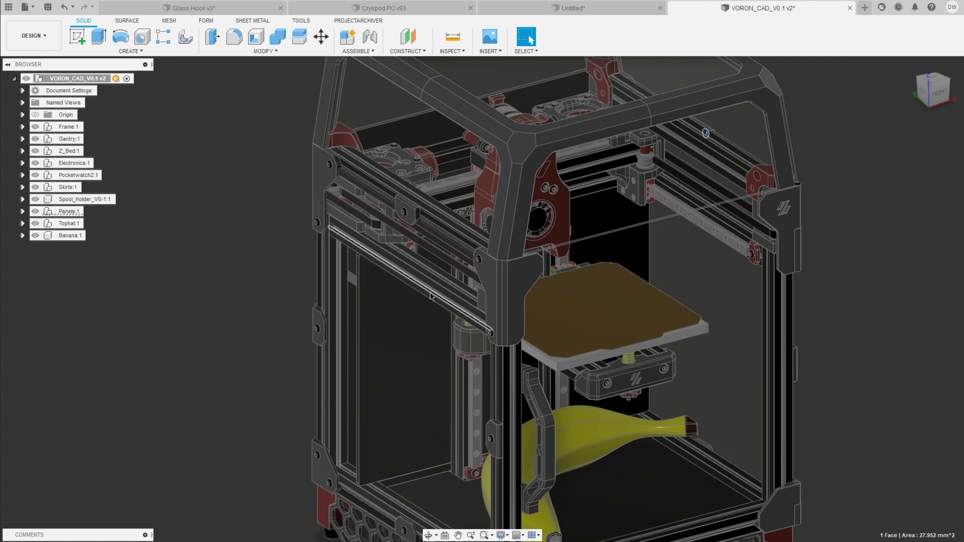
scroll(444, 275, "down", 2)
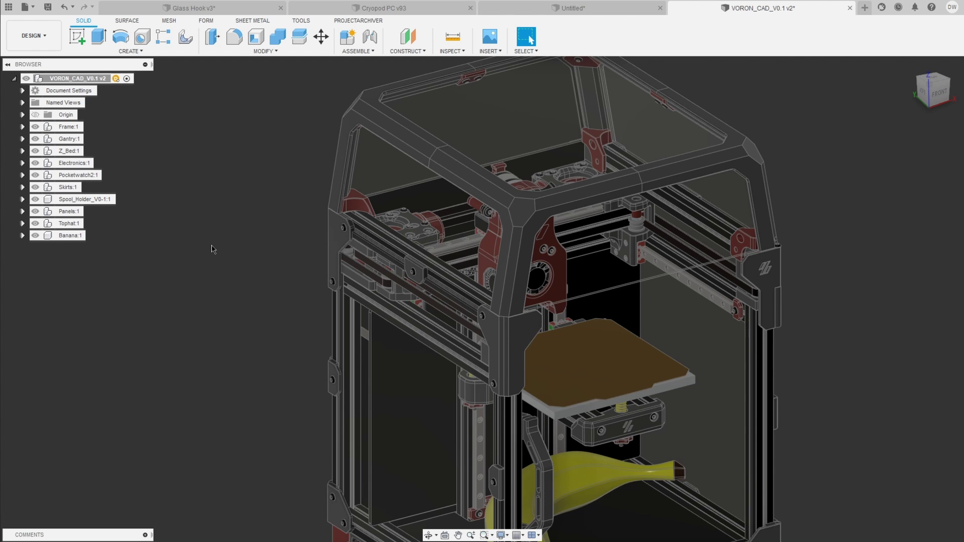
scroll(212, 249, "down", 3)
scroll(346, 354, "up", 4)
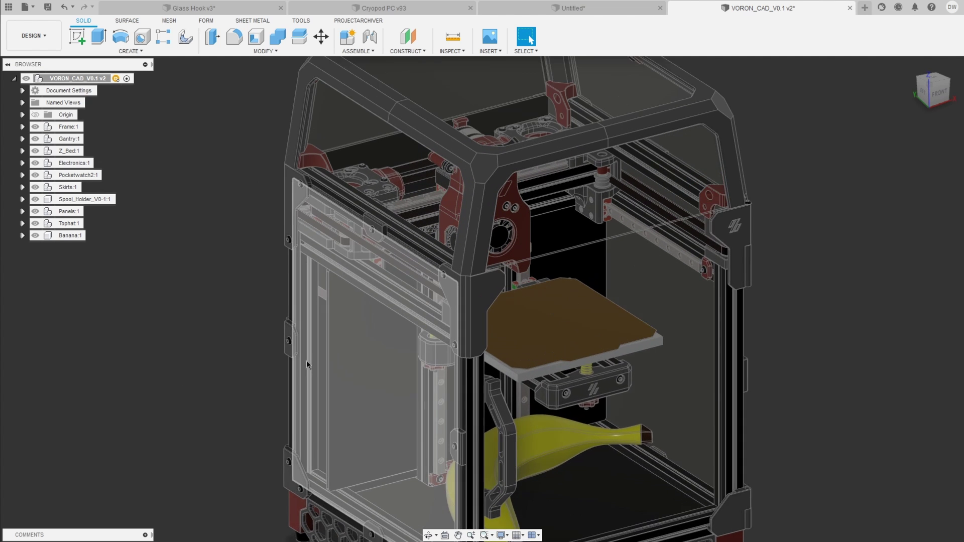
scroll(306, 360, "up", 1)
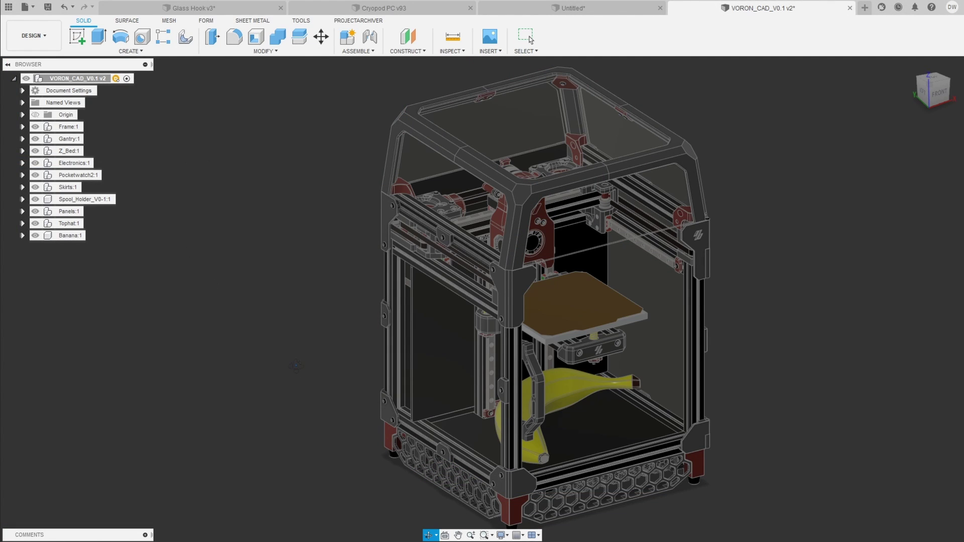
middle_click_drag(251, 323, 327, 411, "shift")
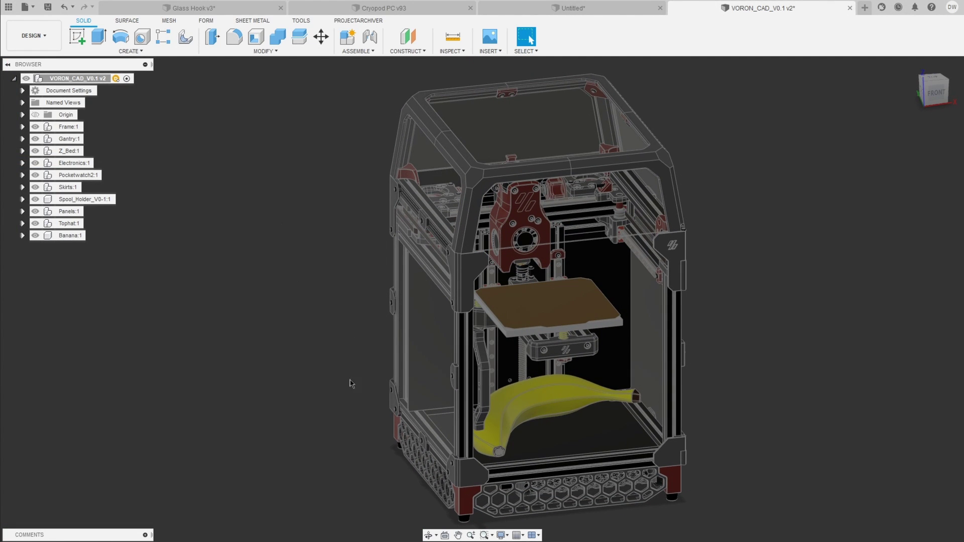
scroll(454, 208, "up", 2)
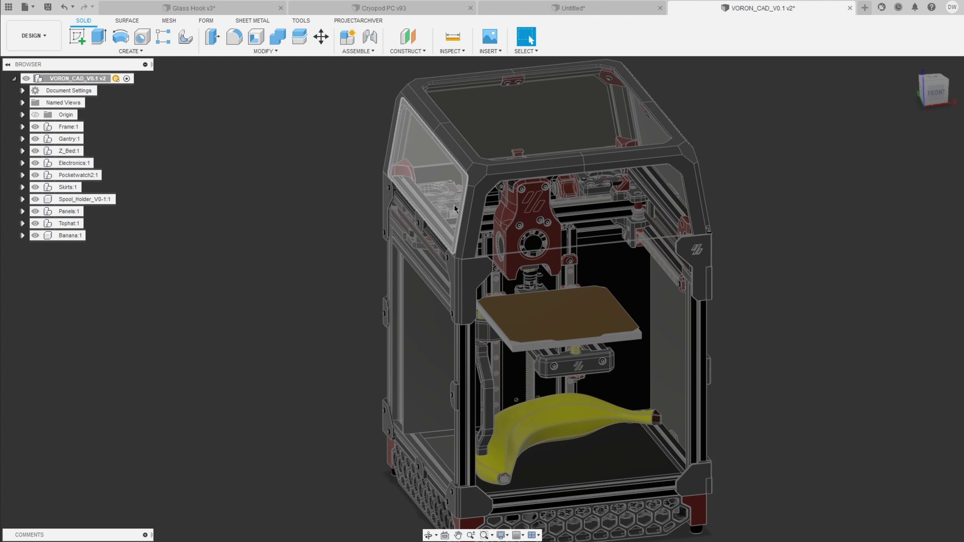
- Expand and collapse Frame:1, then toggle the Frame and Panels visibility off and back on
left_click(22, 127)
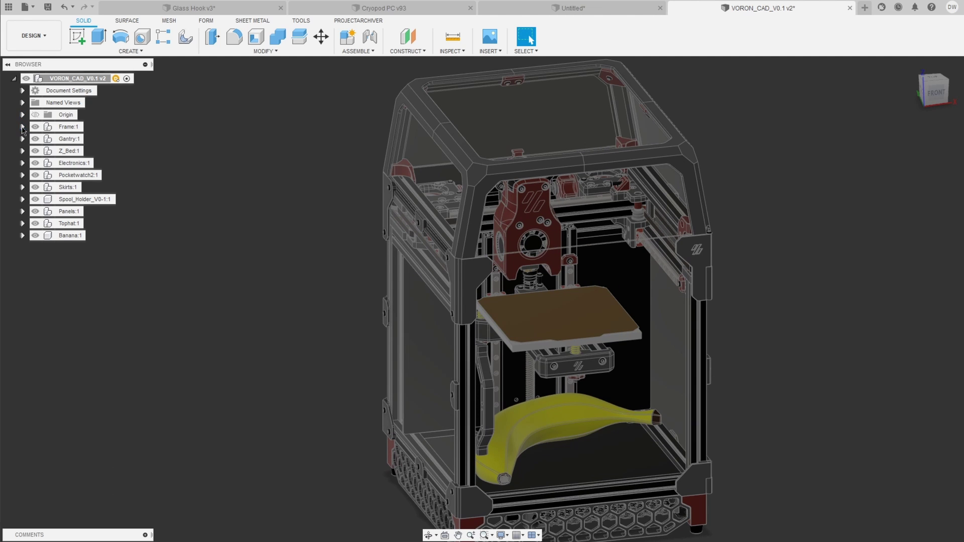
left_click(22, 80)
left_click(35, 127)
left_click(35, 127)
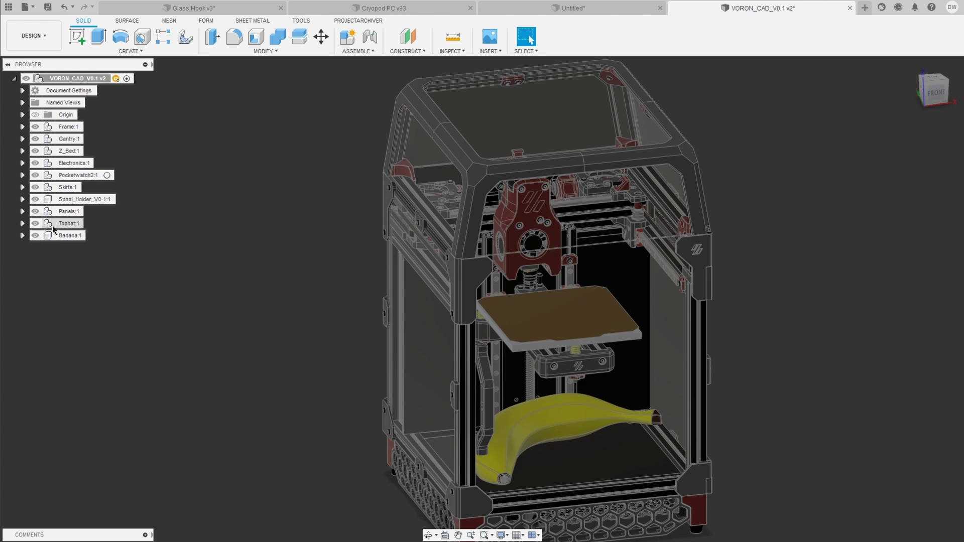
left_click(35, 211)
left_click(35, 211)
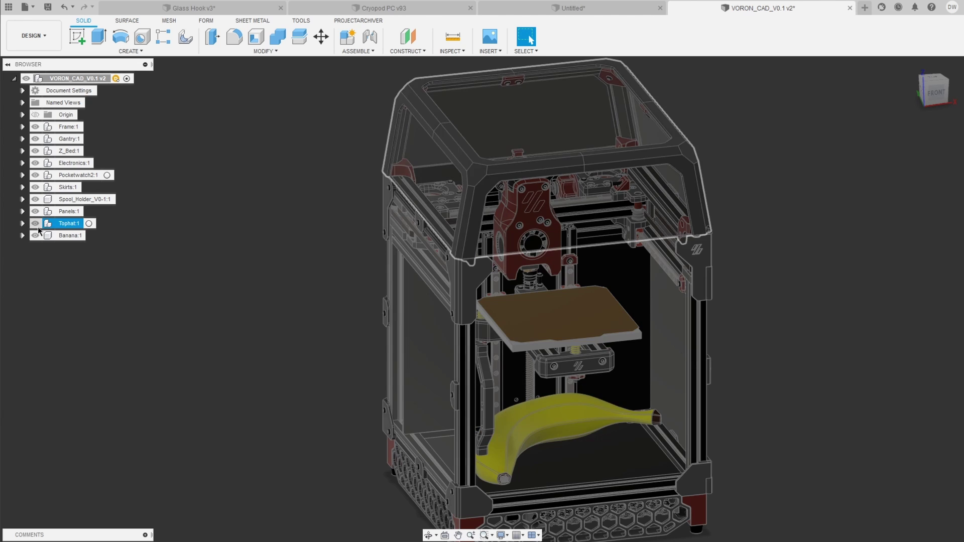
- Hide Banana:1 so the printer's build area is empty
left_click(35, 235)
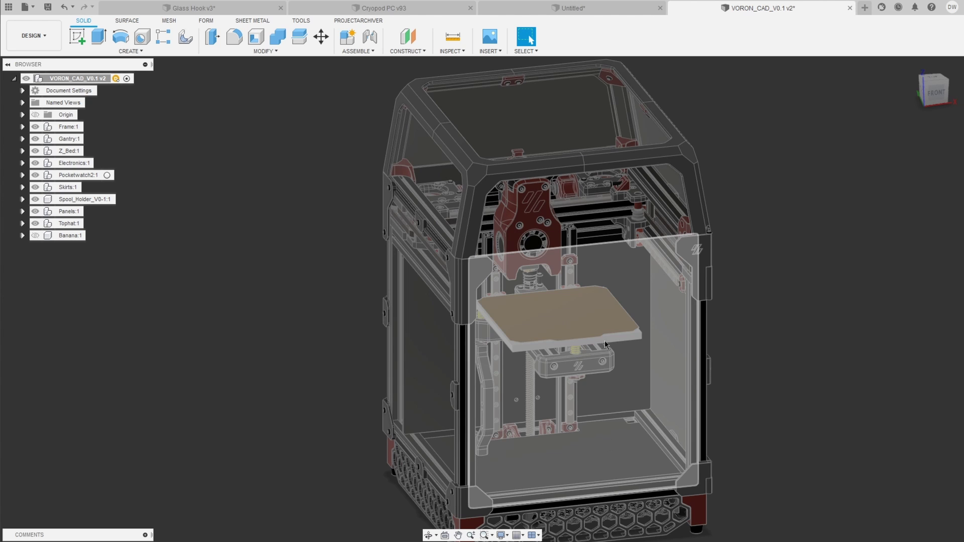
middle_click_drag(250, 355, 309, 322)
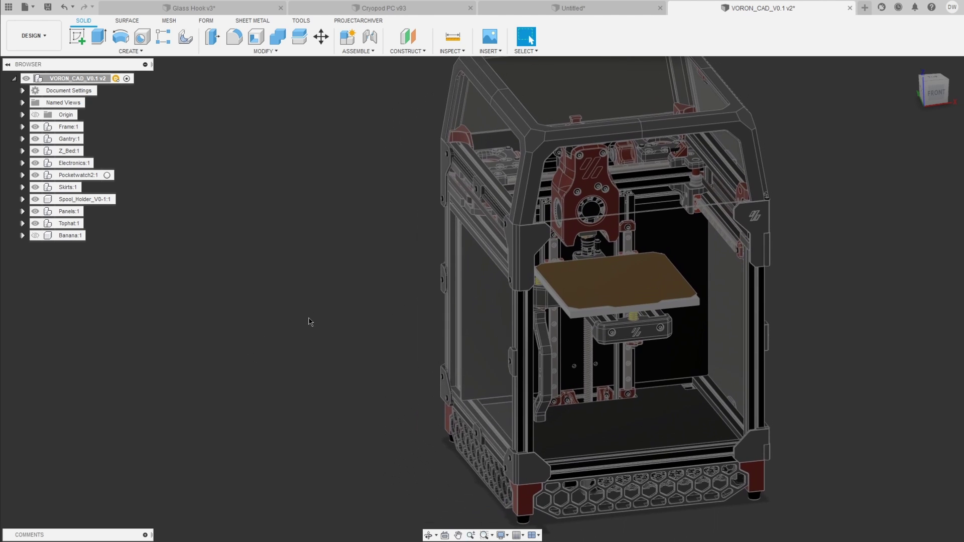
scroll(296, 357, "down", 5)
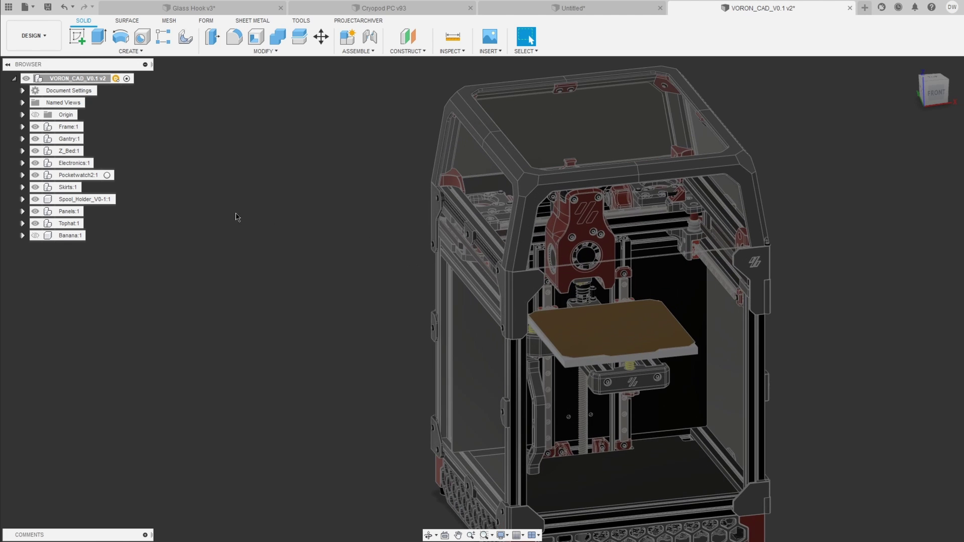
scroll(346, 272, "up", 3)
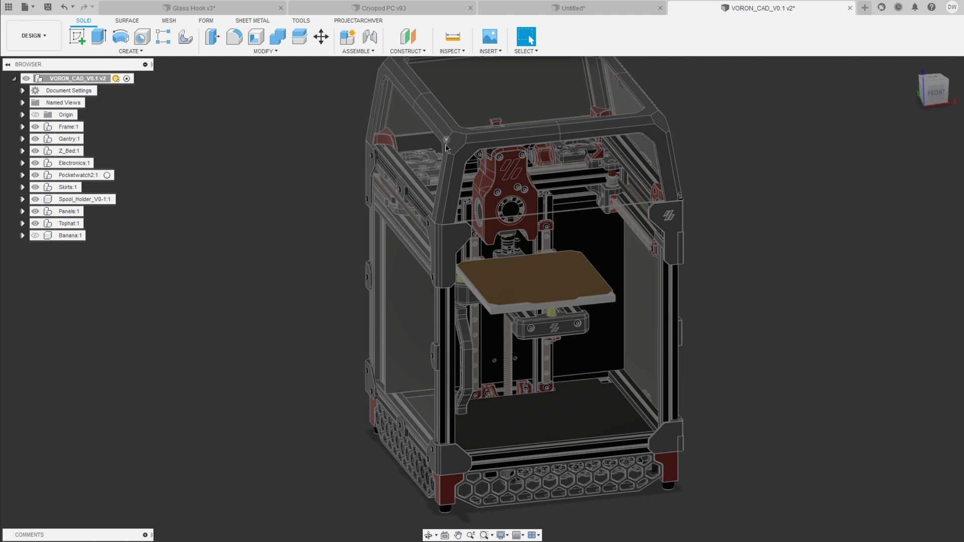
scroll(442, 137, "down", 2)
scroll(441, 136, "up", 3)
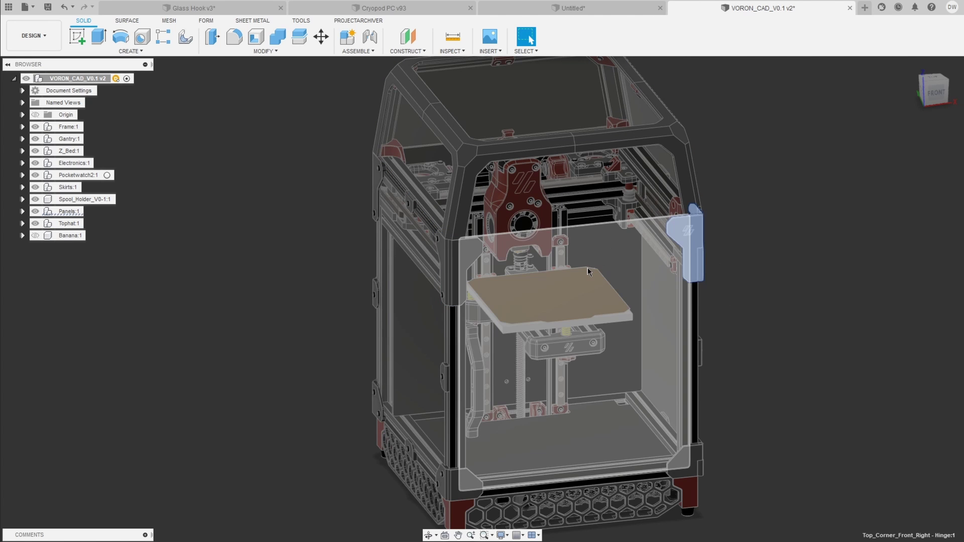
- Expand and collapse Panels:1, then select the Tophat lid in the viewport
scroll(588, 271, "up", 1)
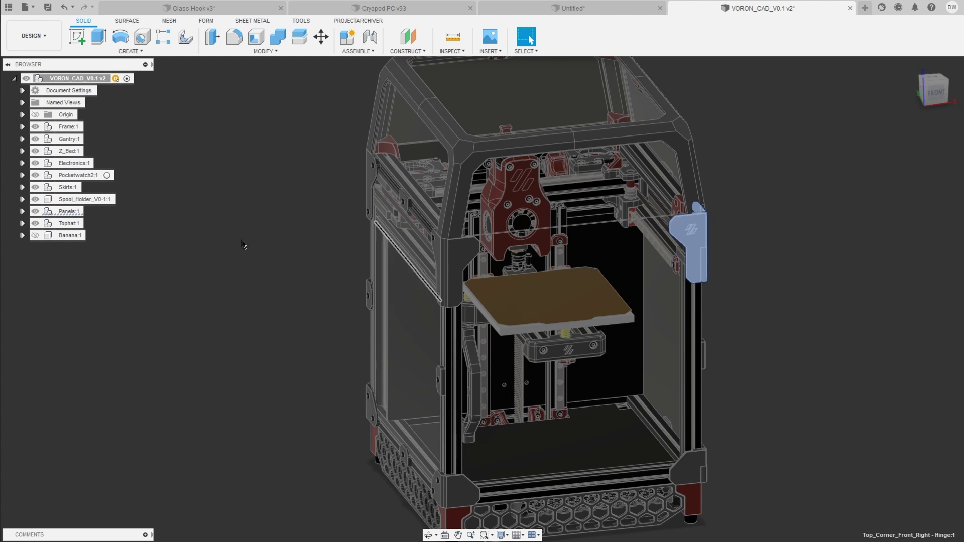
left_click(23, 211)
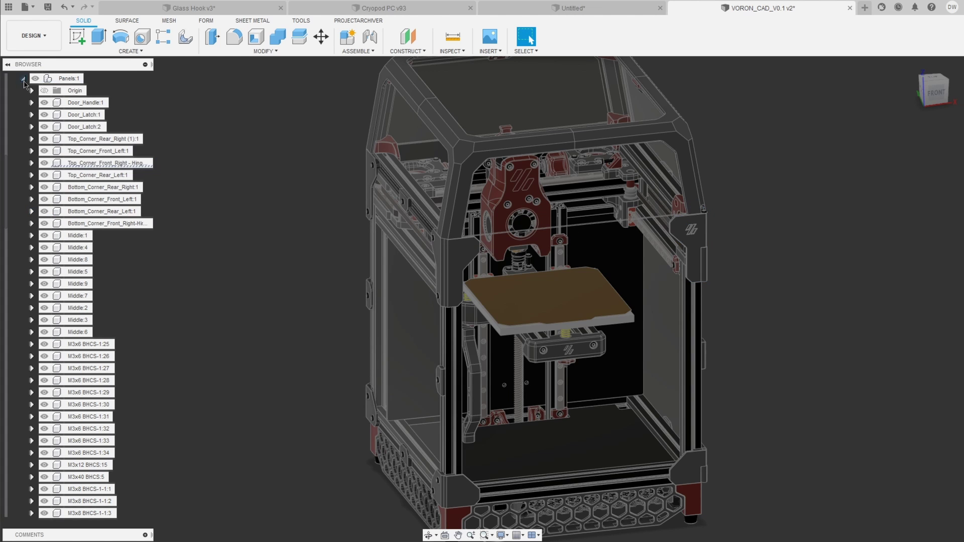
left_click(23, 79)
scroll(286, 346, "down", 2)
left_click(435, 218)
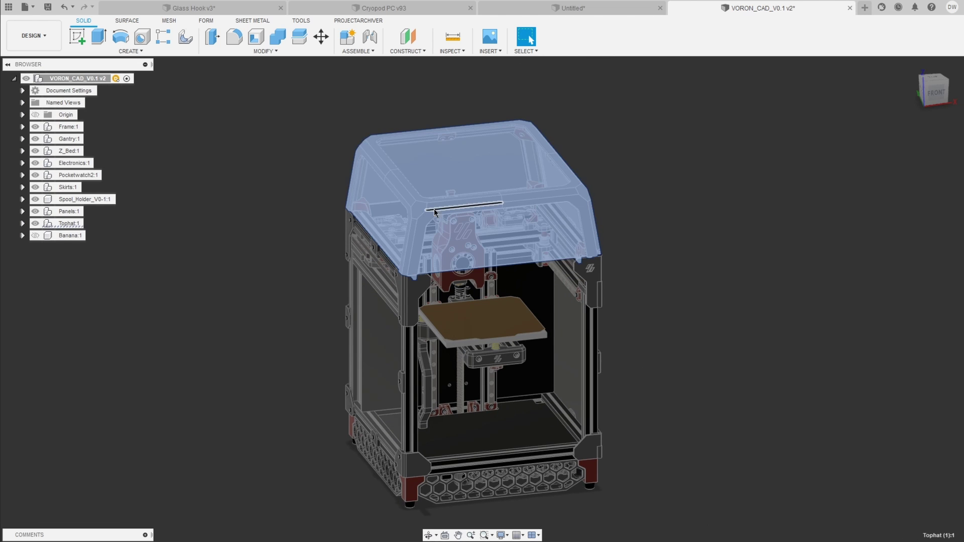
scroll(268, 158, "up", 2)
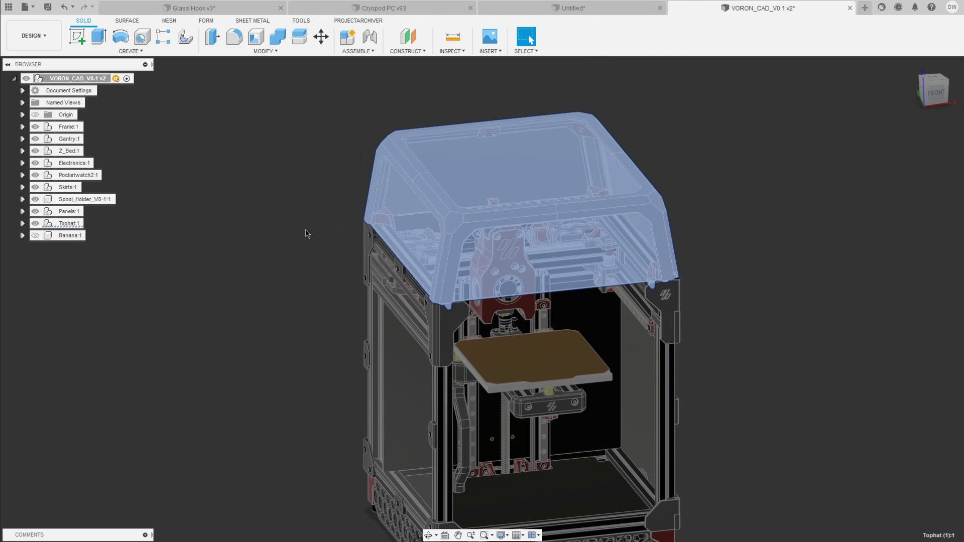
- Isolate the Tophat to view it alone, then unisolate it to restore the full printer
right_click(514, 219)
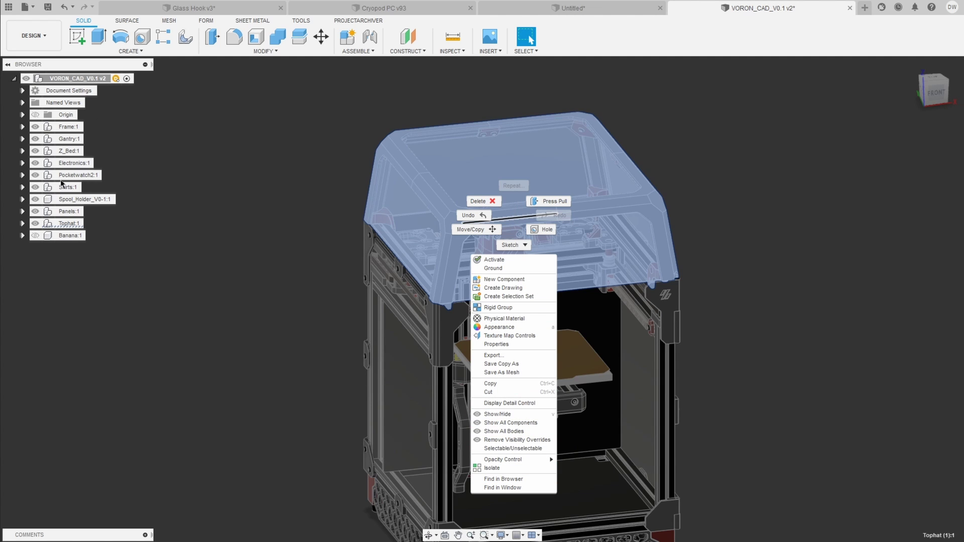
left_click(501, 468)
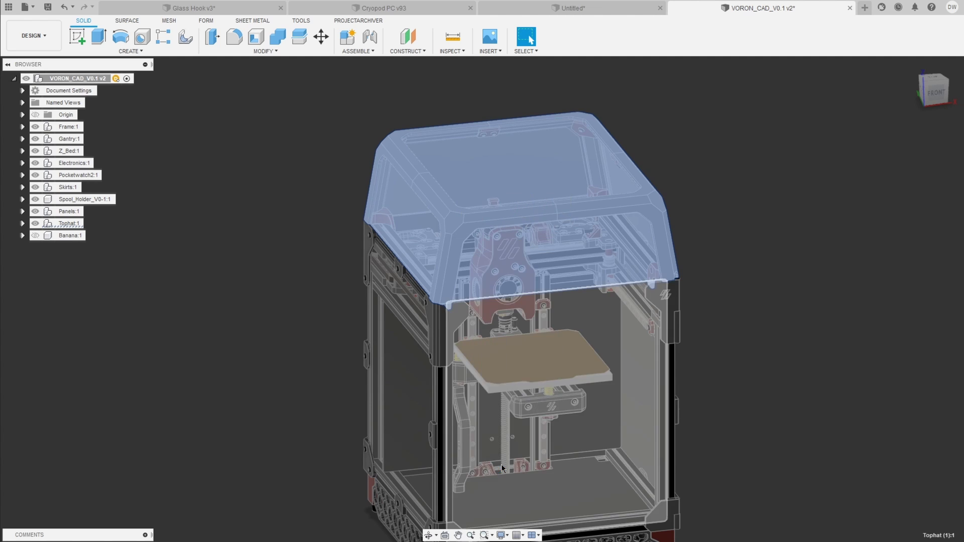
scroll(499, 170, "up", 3)
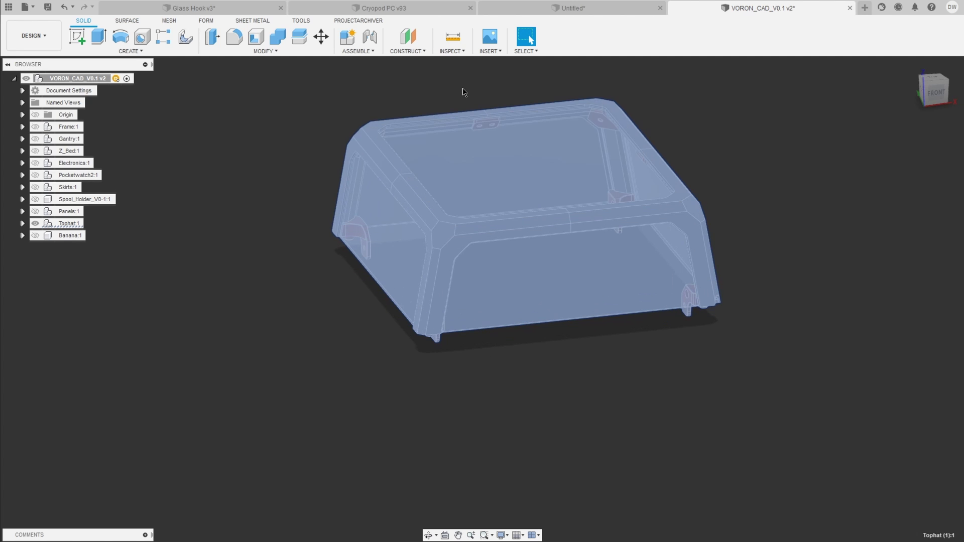
right_click(532, 218)
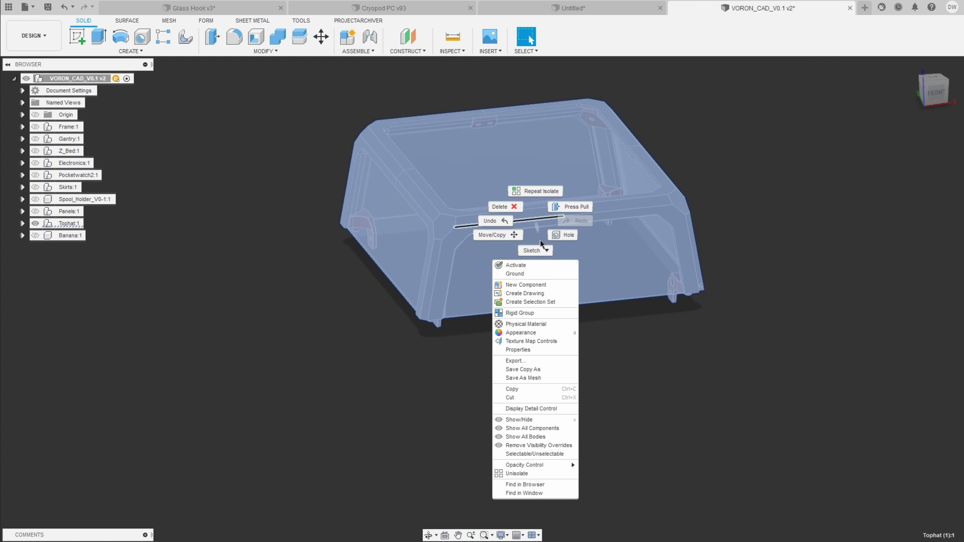
left_click(533, 475)
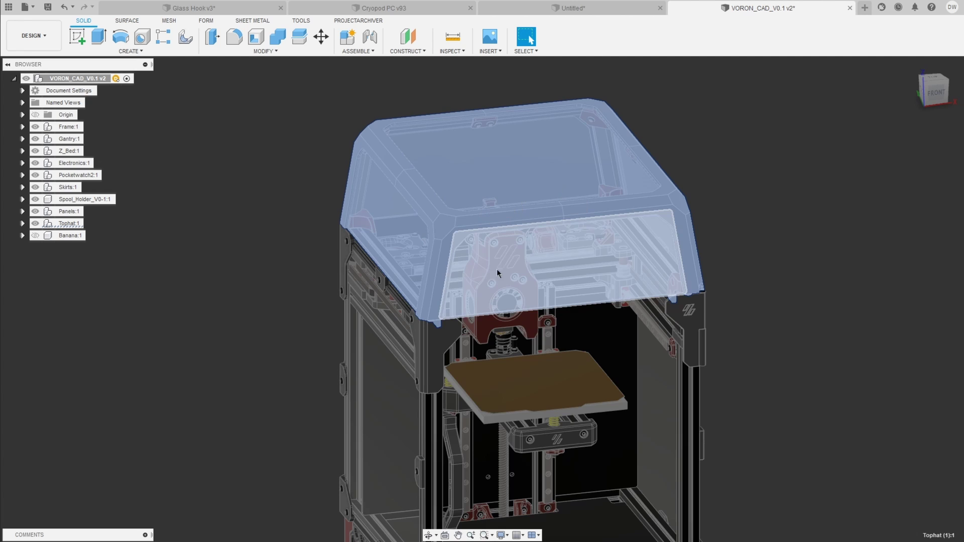
- Set the Tophat lid's opacity to 20% and orbit to see the gantry through it
right_click(499, 213)
mouse_move(479, 458)
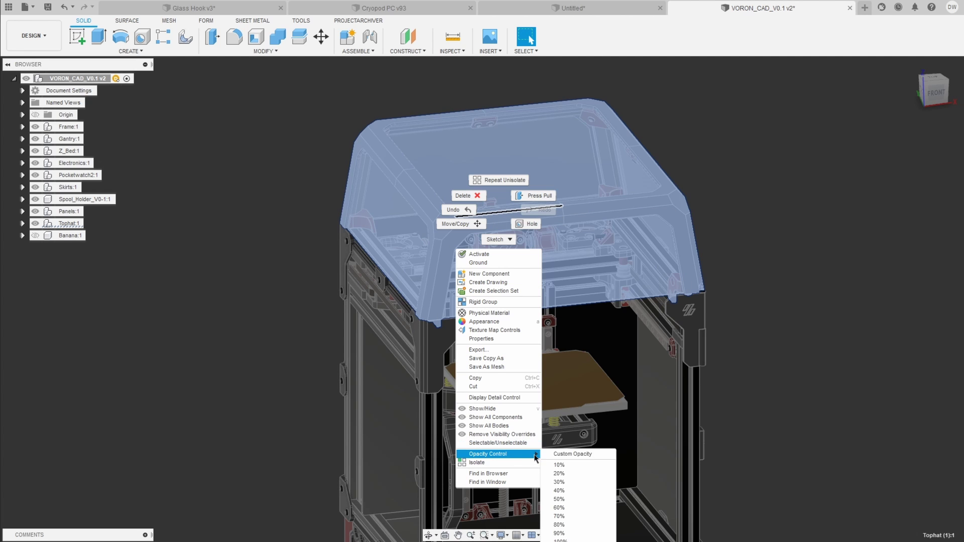
left_click(567, 478)
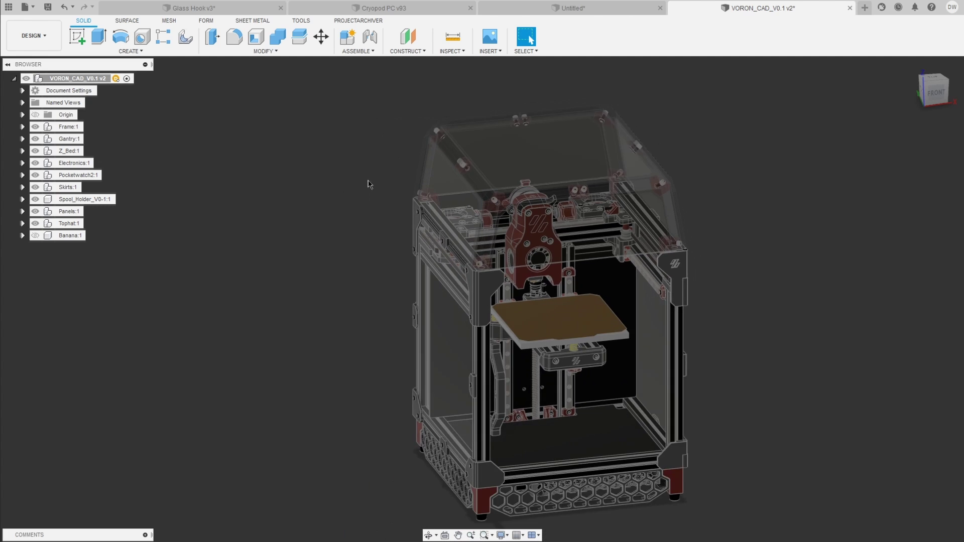
middle_click_drag(369, 184, 469, 168, "shift")
middle_click_drag(381, 161, 426, 340, "shift")
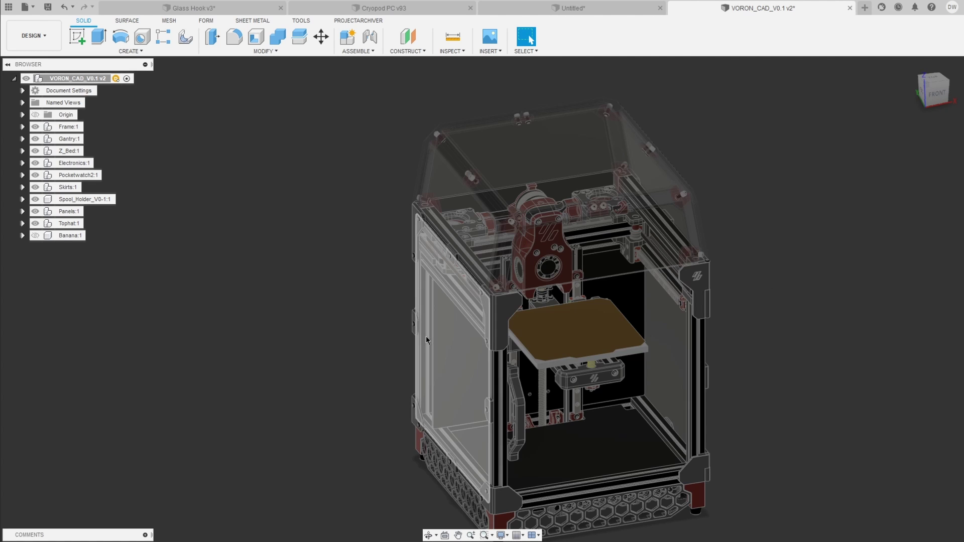
scroll(542, 175, "up", 1)
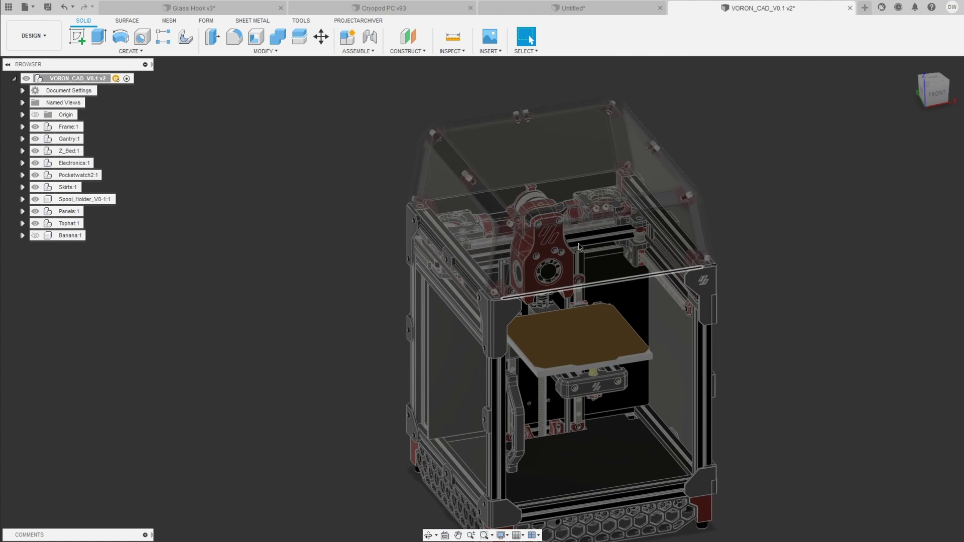
- Hide the selected Tophat lid to expose the gantry
left_click(529, 150)
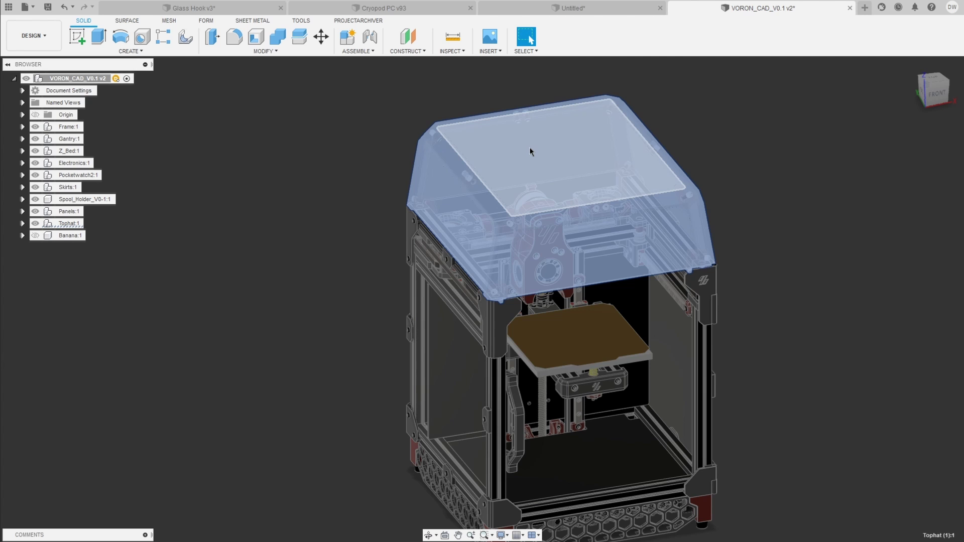
right_click(529, 151)
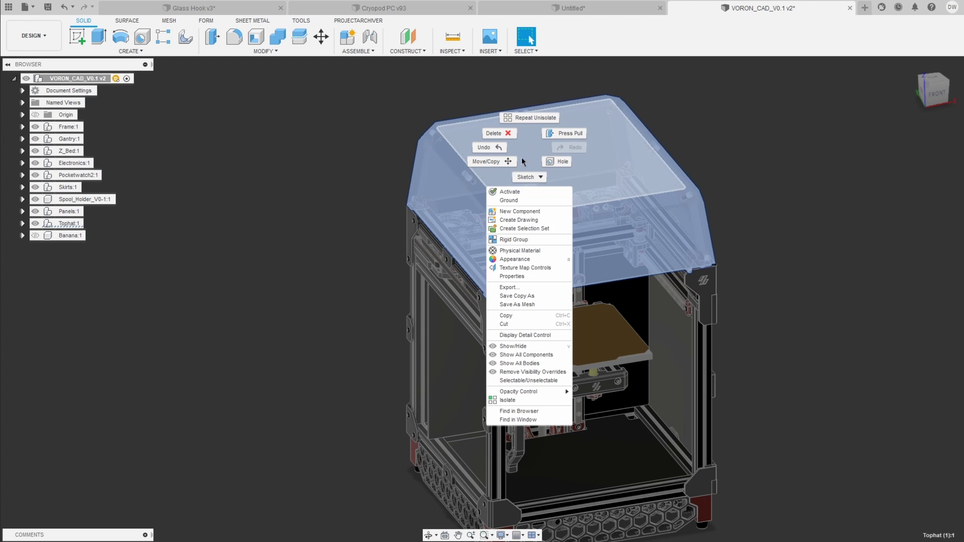
left_click(519, 347)
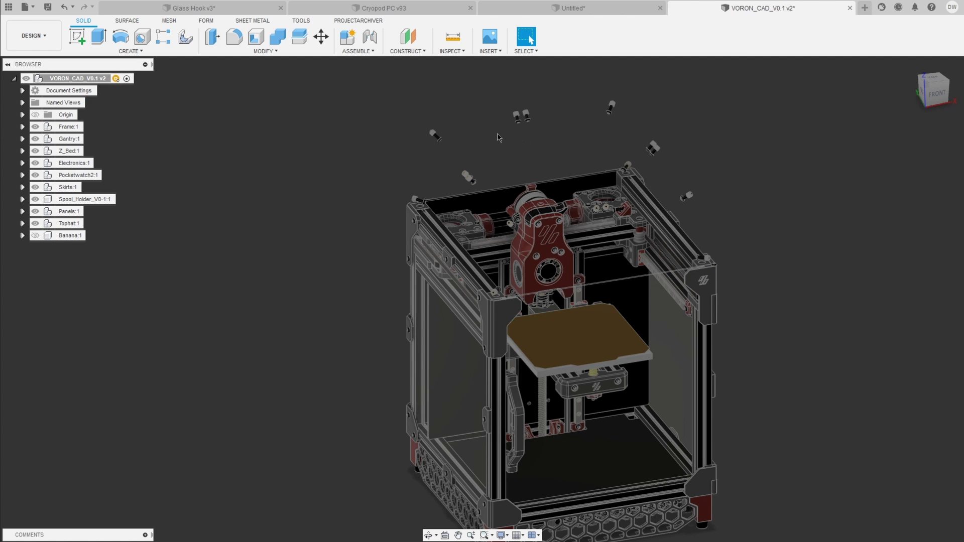
scroll(538, 142, "up", 3)
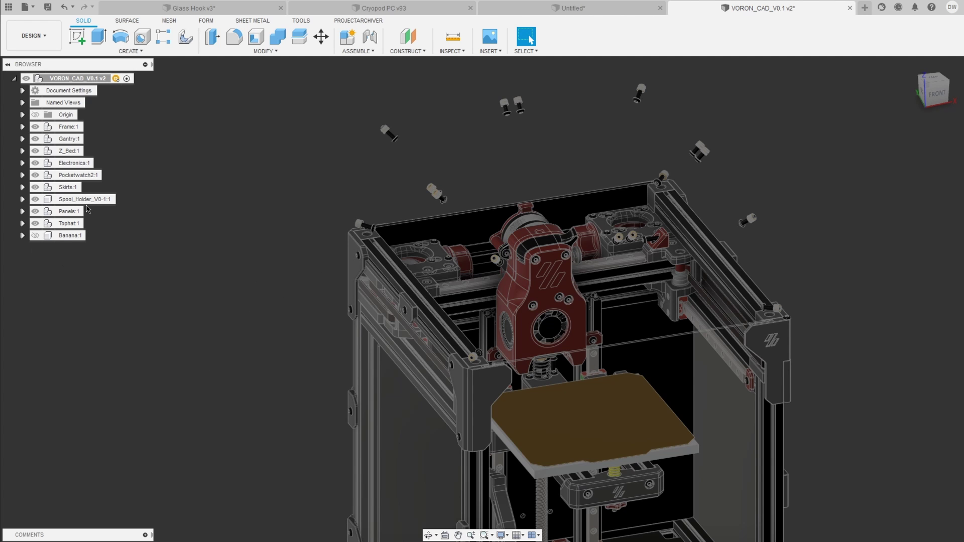
scroll(427, 402, "down", 2)
scroll(487, 203, "up", 3)
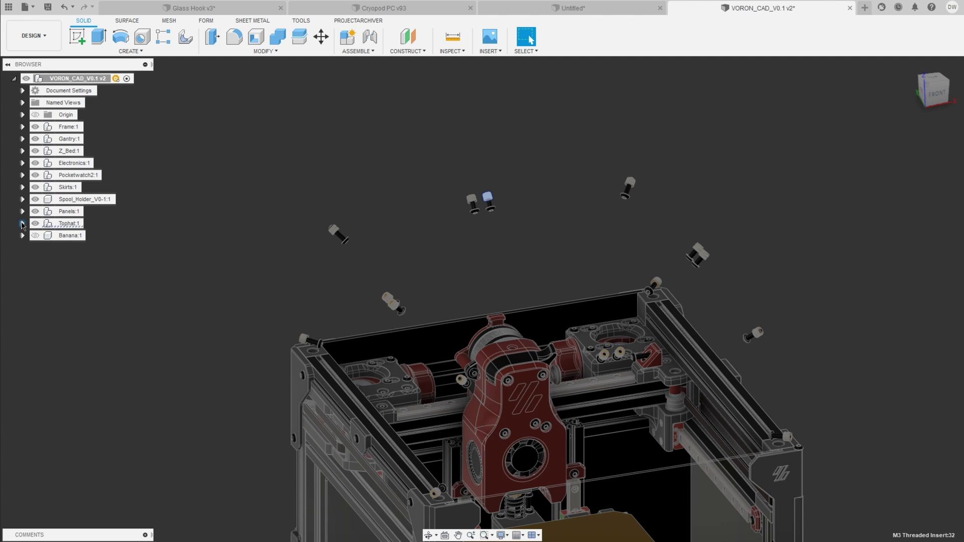
- Expand the Tophat in the Browser, show its cover body, then hide the whole Tophat:1 component
left_click(22, 223)
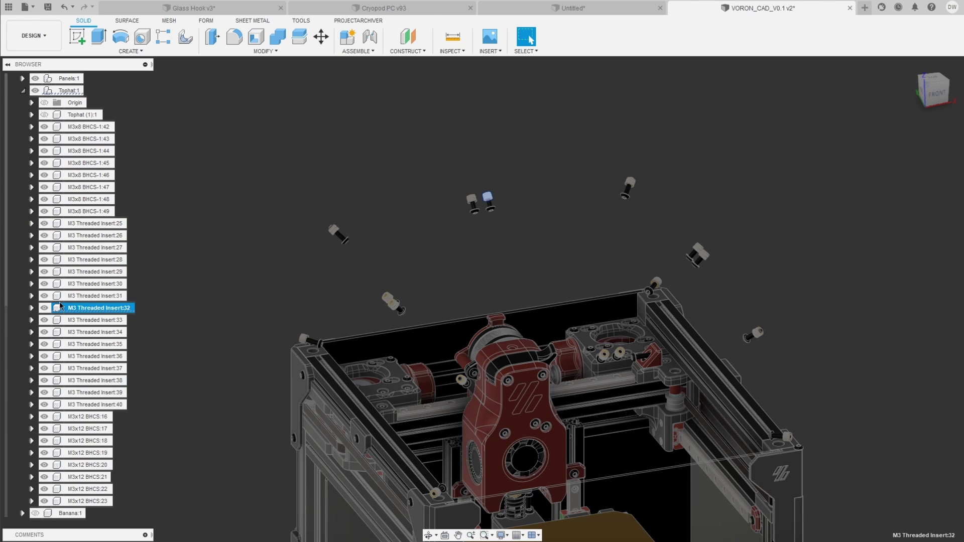
left_click(572, 230)
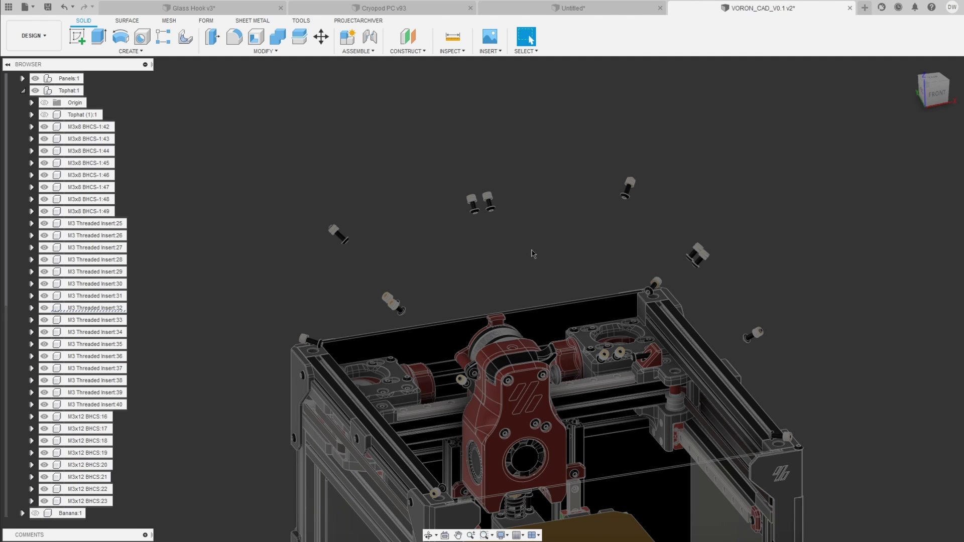
left_click(44, 115)
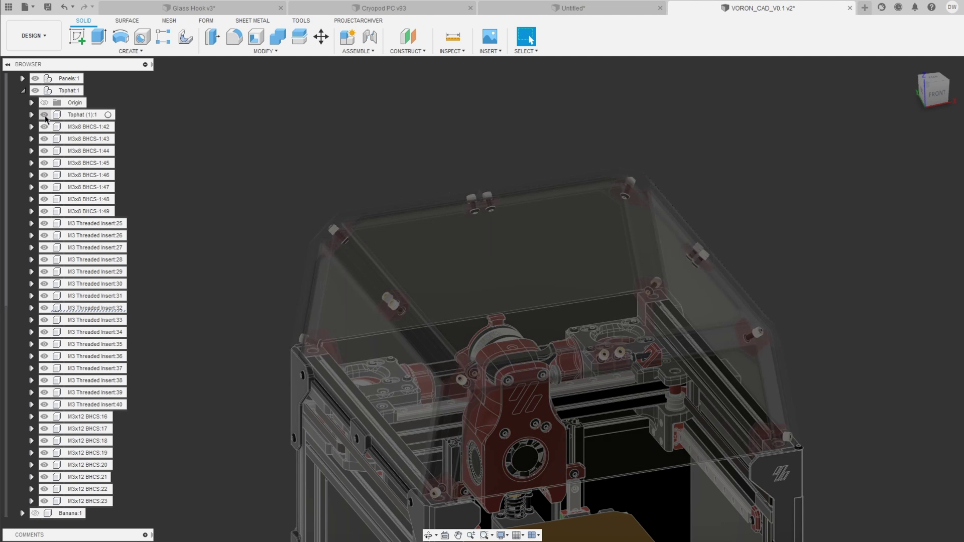
left_click(34, 92)
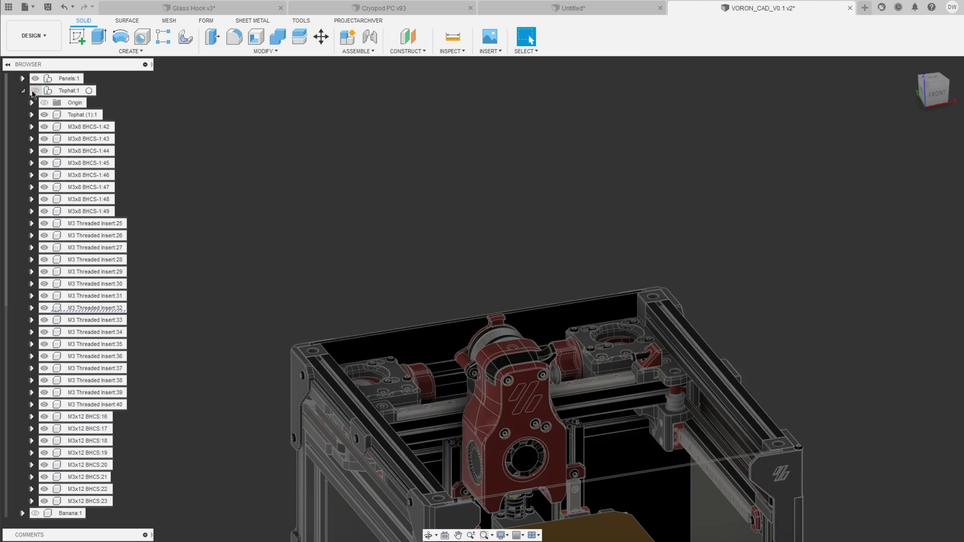
scroll(607, 133, "down", 3)
left_click(22, 91)
- Hide the Panels, Spool_Holder, Skirts and Electronics components, leaving the bare frame, gantry and bed
left_click(35, 211)
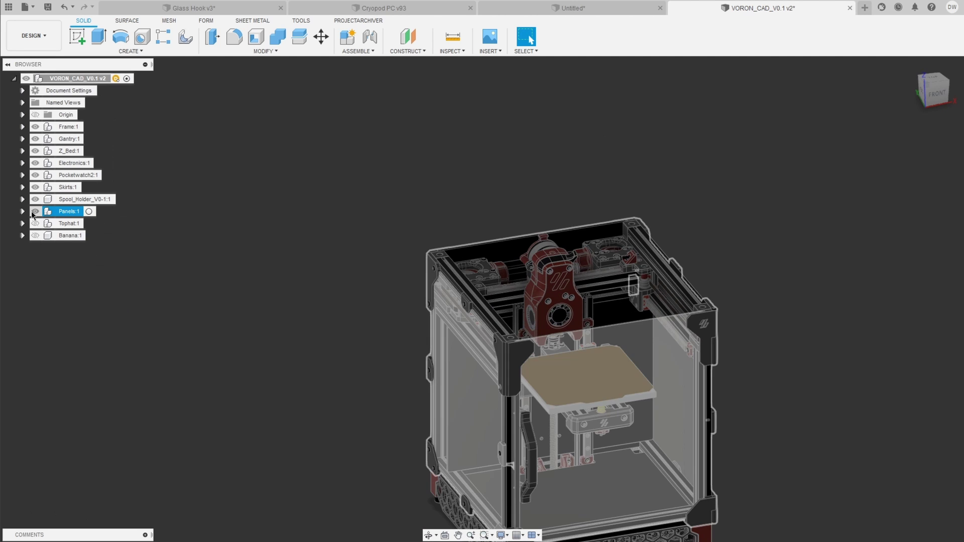
left_click(35, 212)
left_click(32, 199)
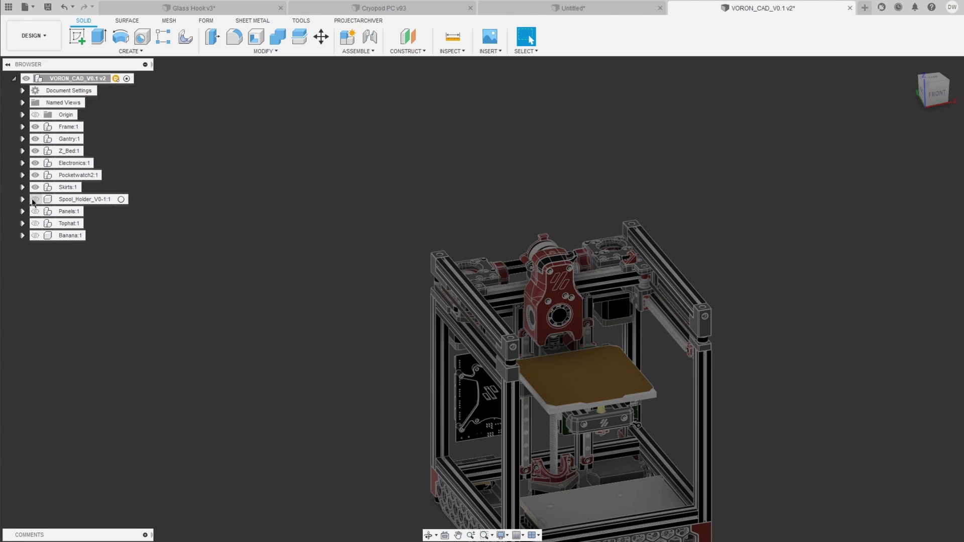
left_click(35, 211)
left_click(36, 212)
left_click(35, 186)
left_click(35, 162)
scroll(652, 301, "up", 3)
scroll(702, 301, "down", 3)
scroll(803, 301, "up", 3)
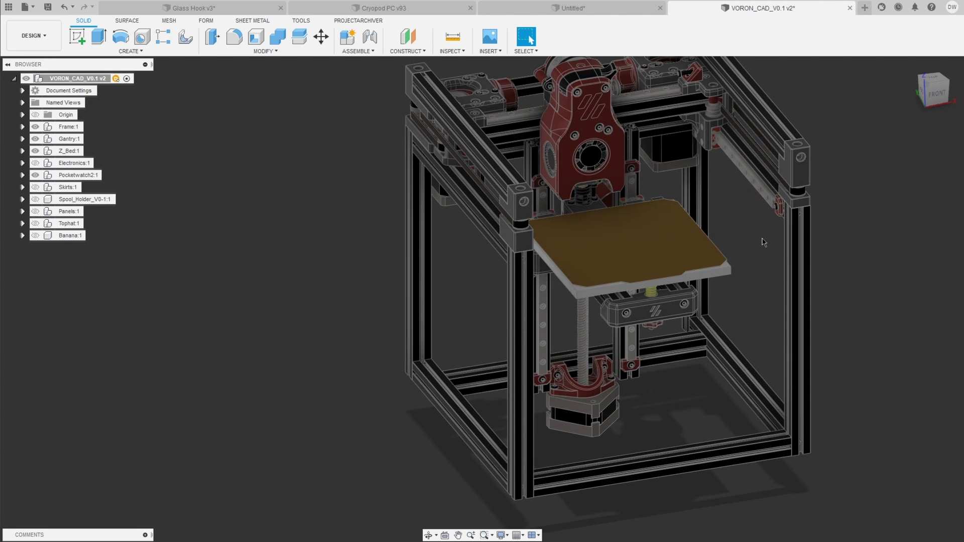
scroll(842, 347, "down", 4)
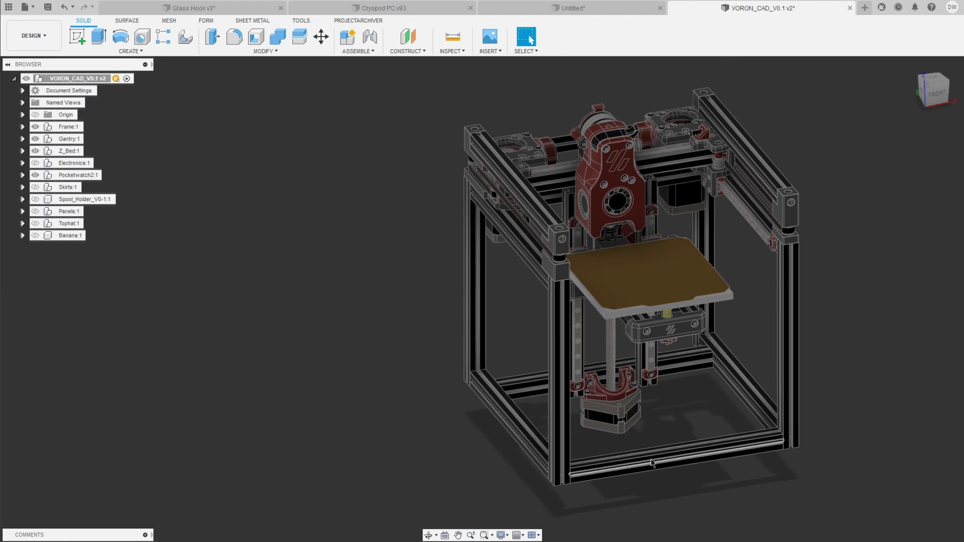
middle_click_drag(759, 344, 673, 346, "shift")
scroll(590, 351, "up", 10)
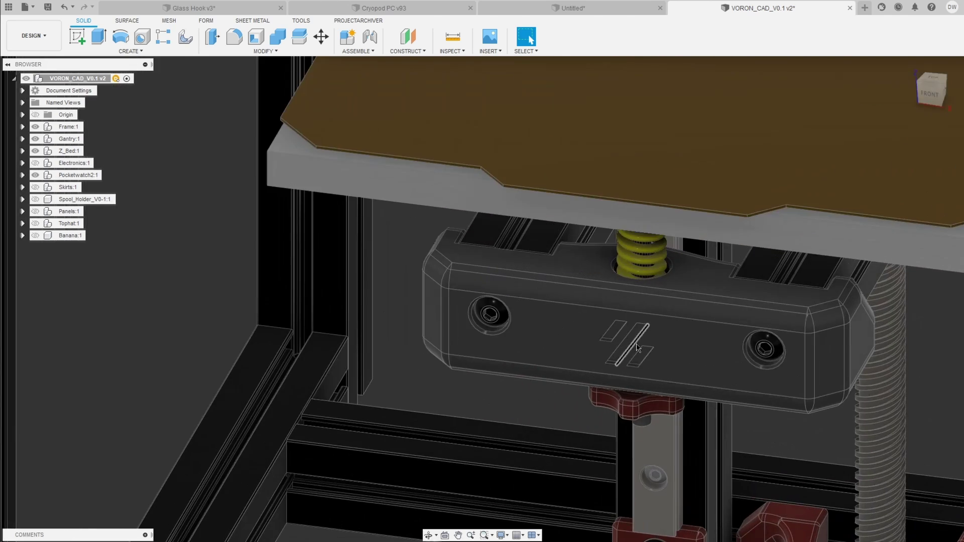
scroll(571, 350, "down", 5)
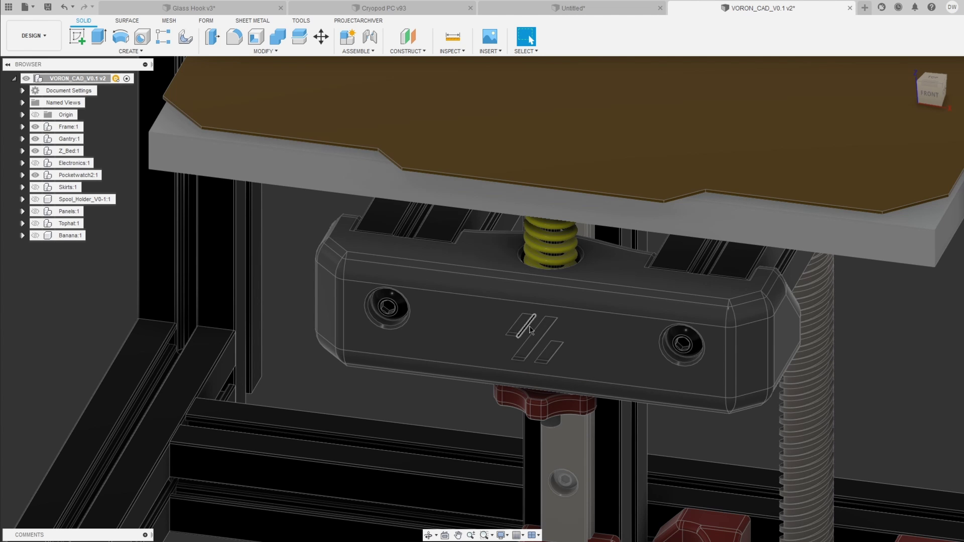
scroll(500, 342, "up", 3)
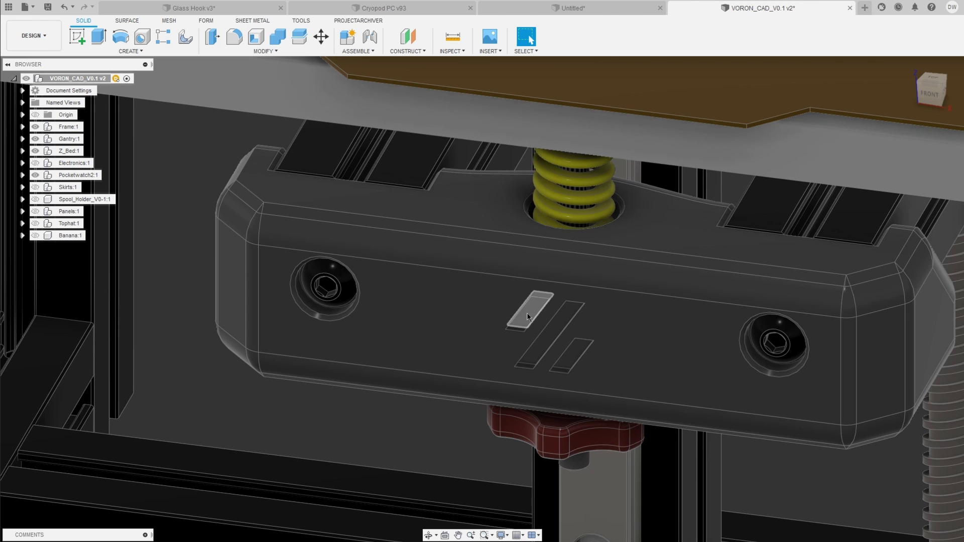
left_click(556, 331)
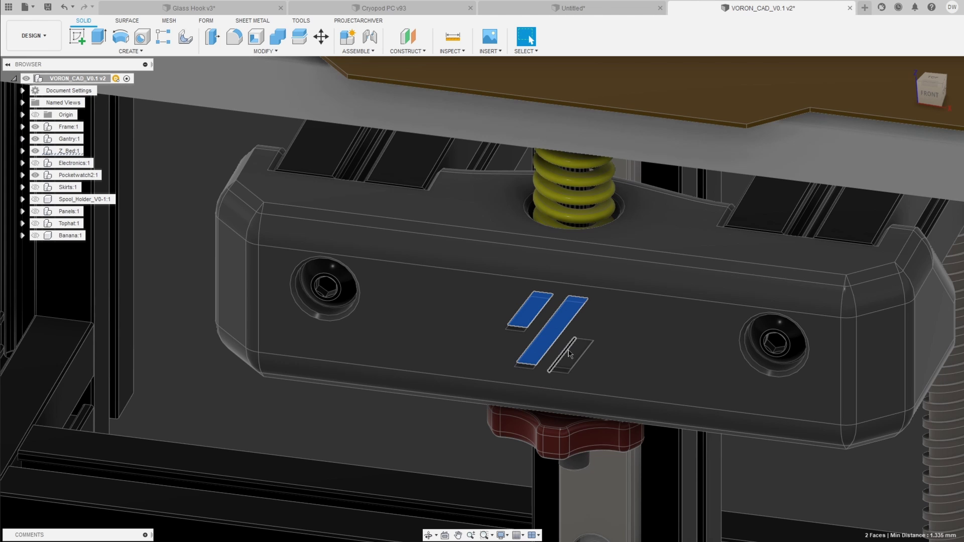
left_click(572, 352)
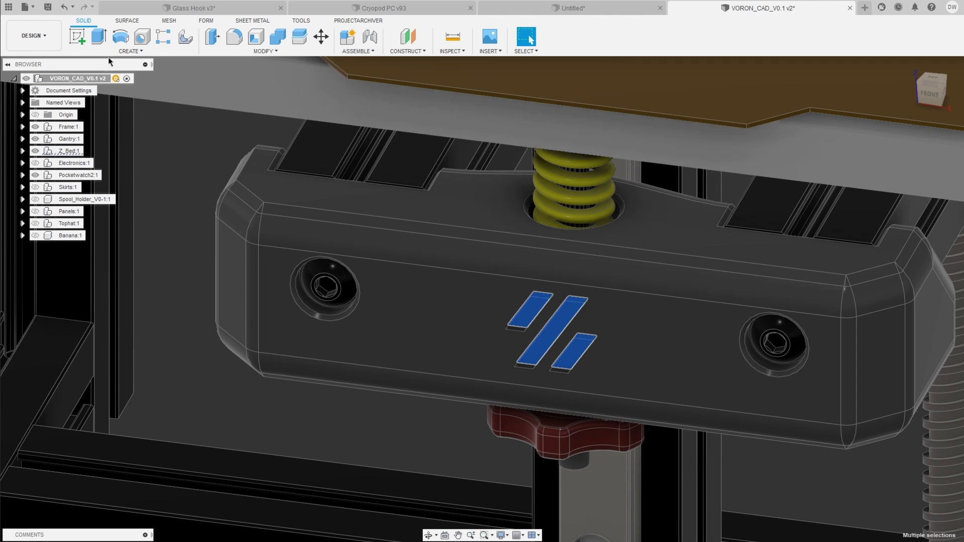
left_click(101, 37)
type("1")
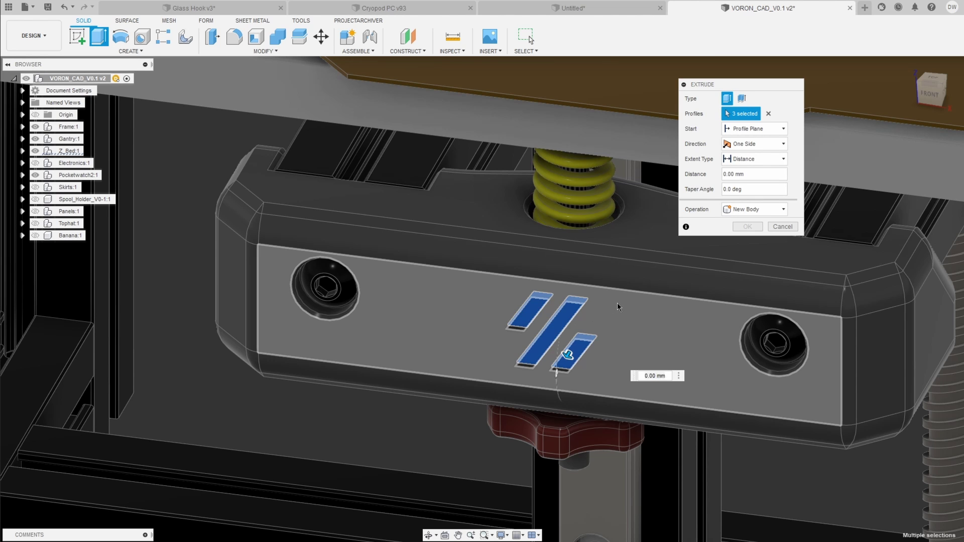
key("Return")
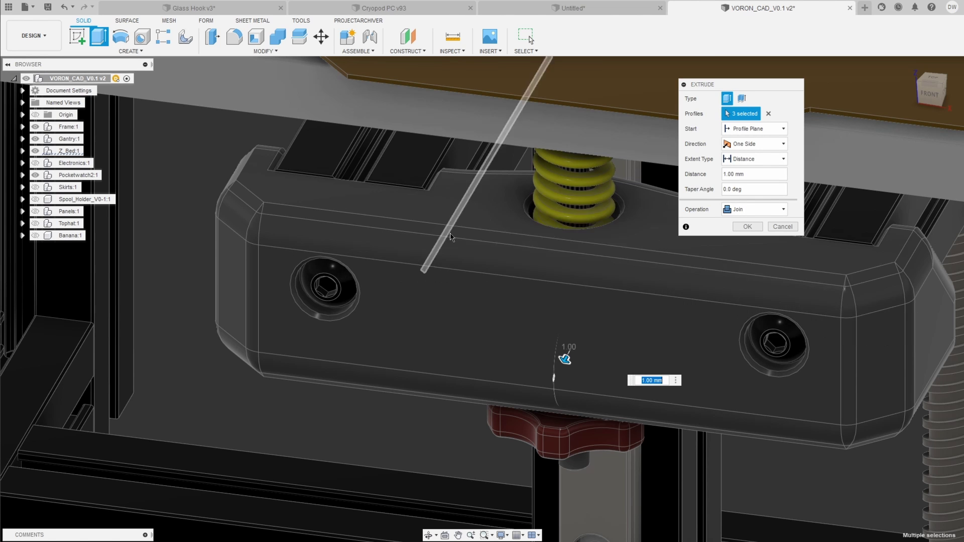
left_click(782, 227)
scroll(437, 336, "down", 6)
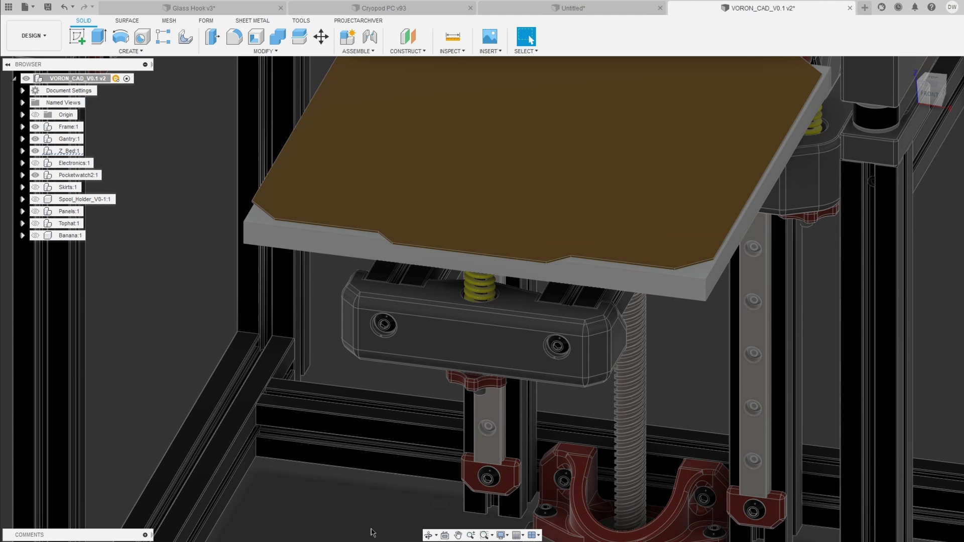
scroll(371, 532, "up", 2)
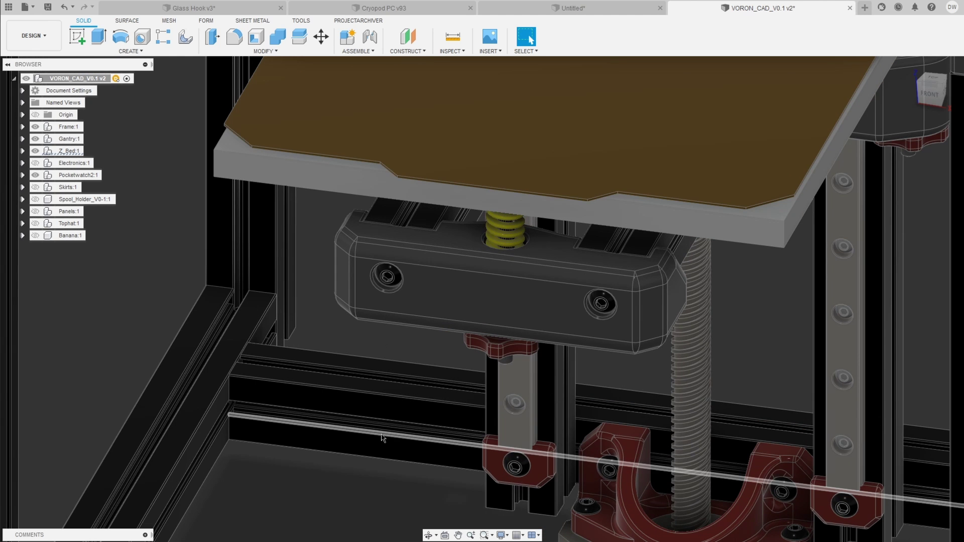
scroll(475, 305, "up", 3)
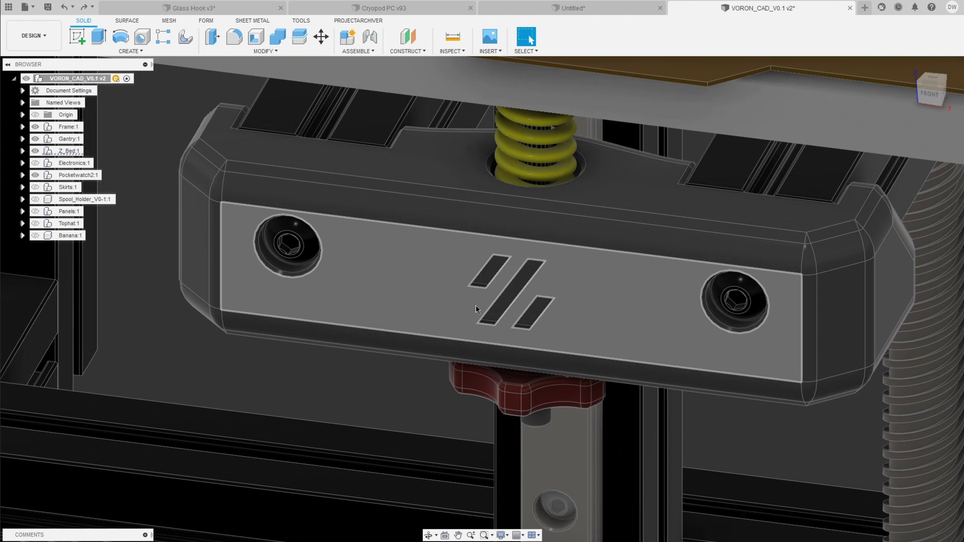
scroll(509, 291, "down", 3)
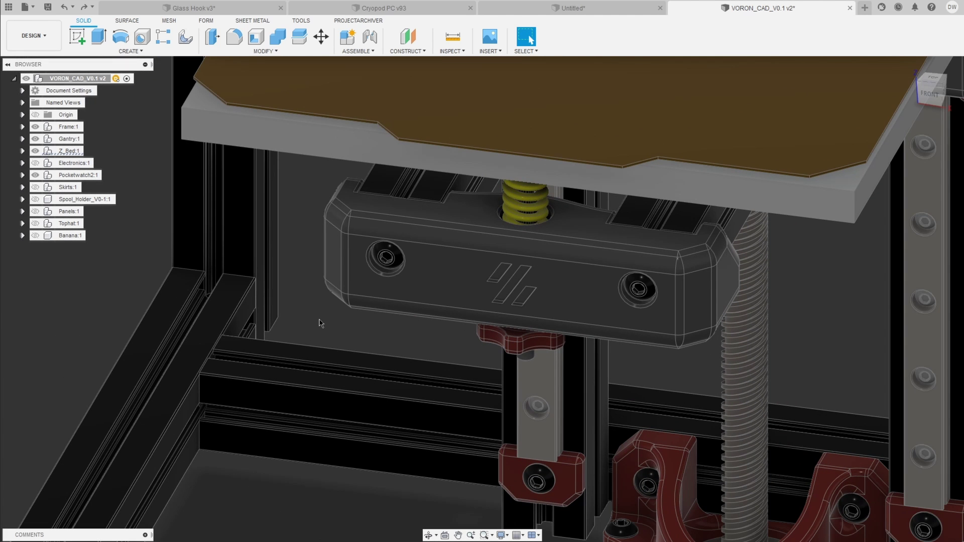
scroll(432, 331, "down", 2)
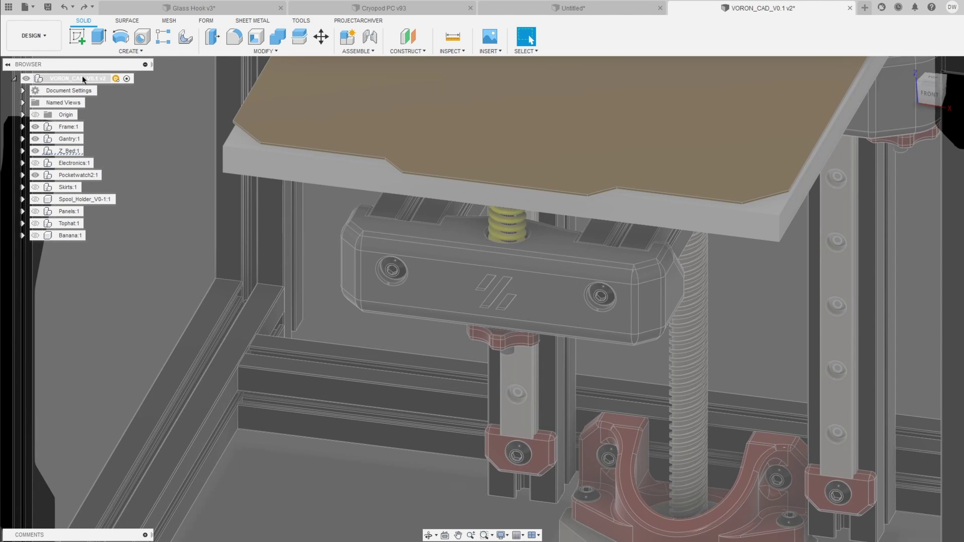
right_click(82, 77)
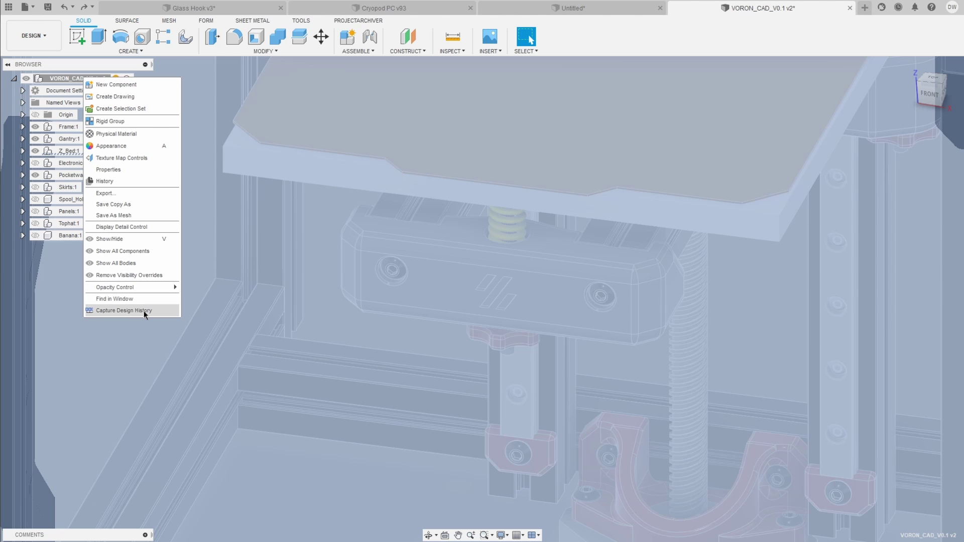
- Dismiss the root component menu, clear the selection, and select the front bed mount under the bed
left_click(306, 324)
scroll(321, 315, "down", 6)
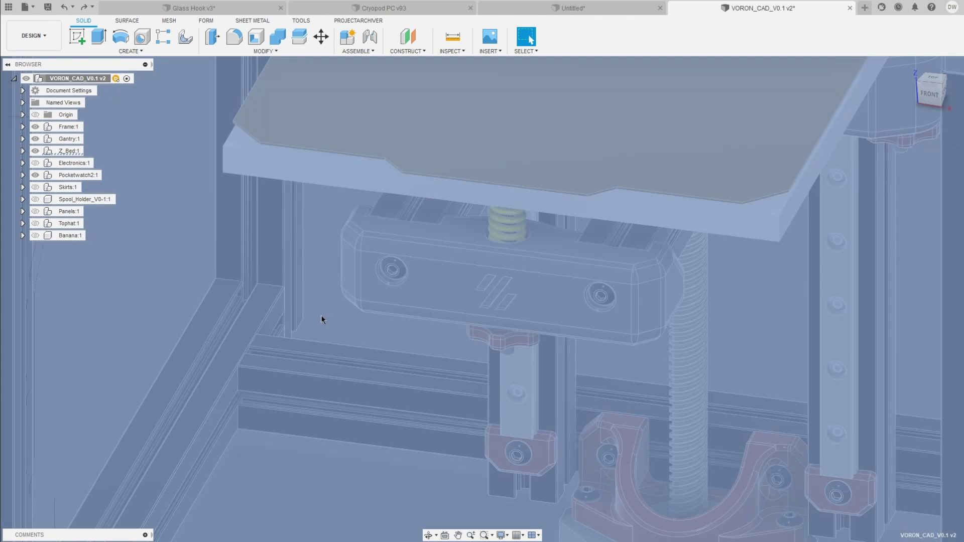
scroll(586, 306, "down", 4)
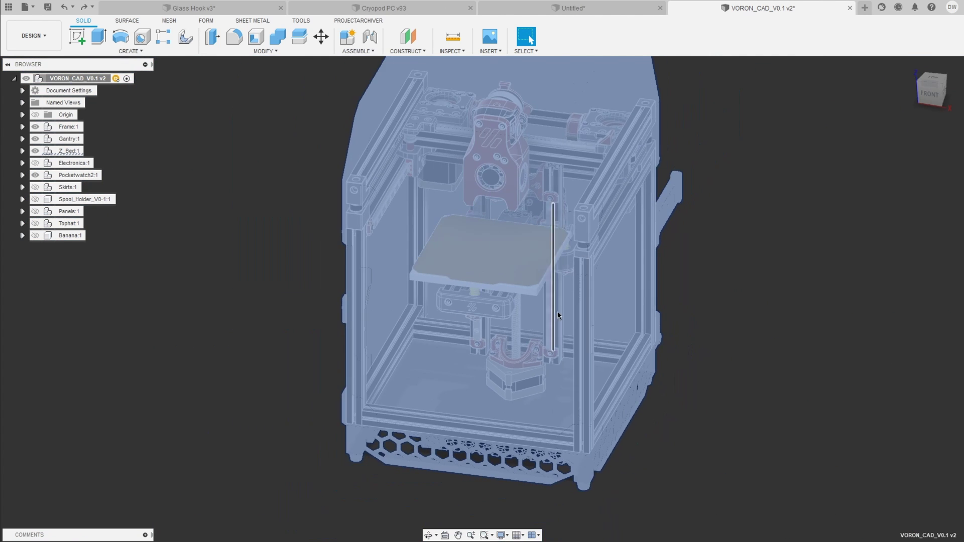
left_click(758, 258)
scroll(436, 203, "up", 5)
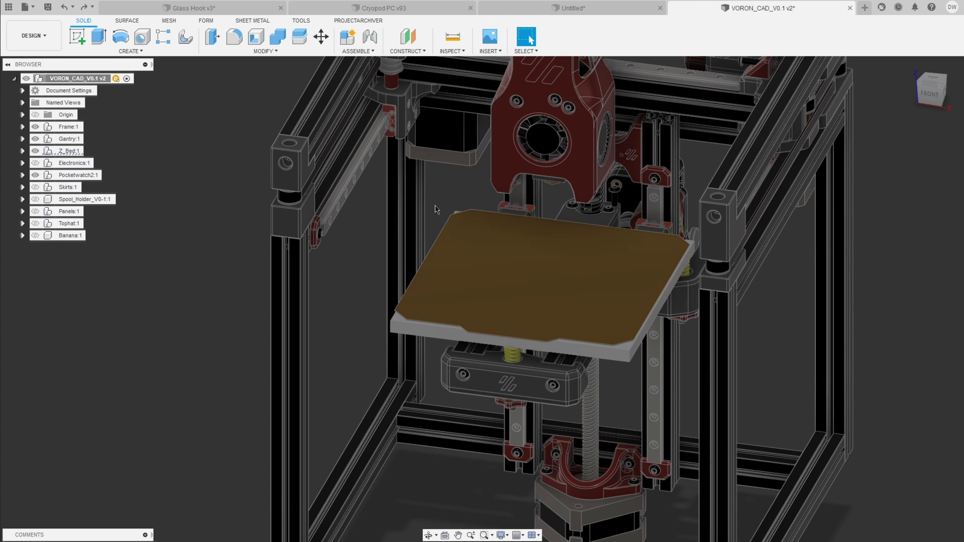
scroll(460, 384, "up", 5)
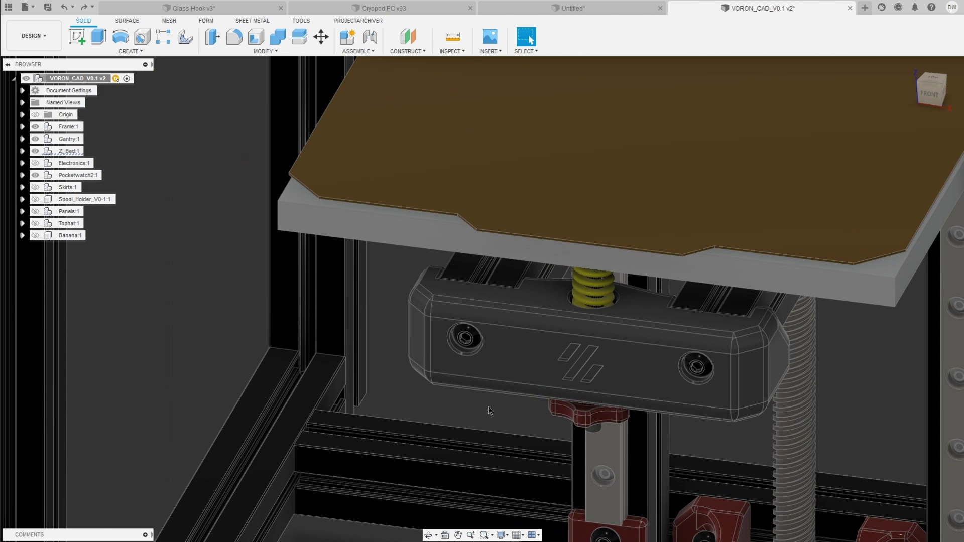
scroll(490, 411, "down", 4)
left_click(501, 353)
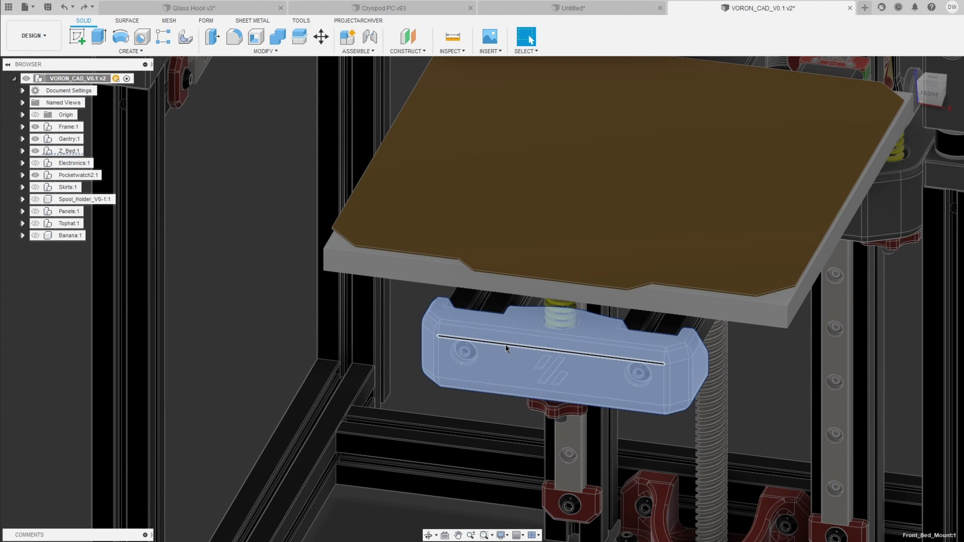
- Save a copy of Front_Bed_Mount:1 as VORON_CAD_V0.1_Front_Bed_Mount in 3D Printer Design
left_click(22, 150)
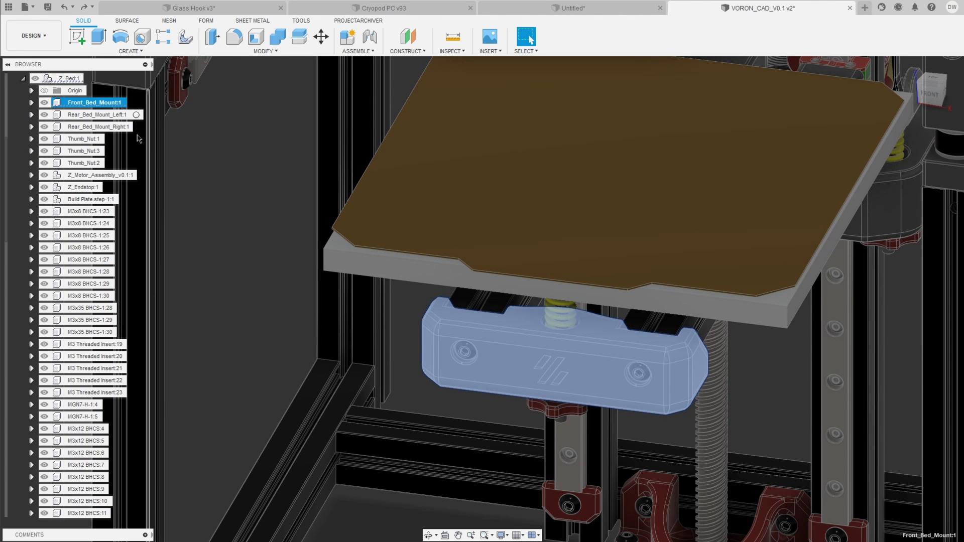
right_click(80, 102)
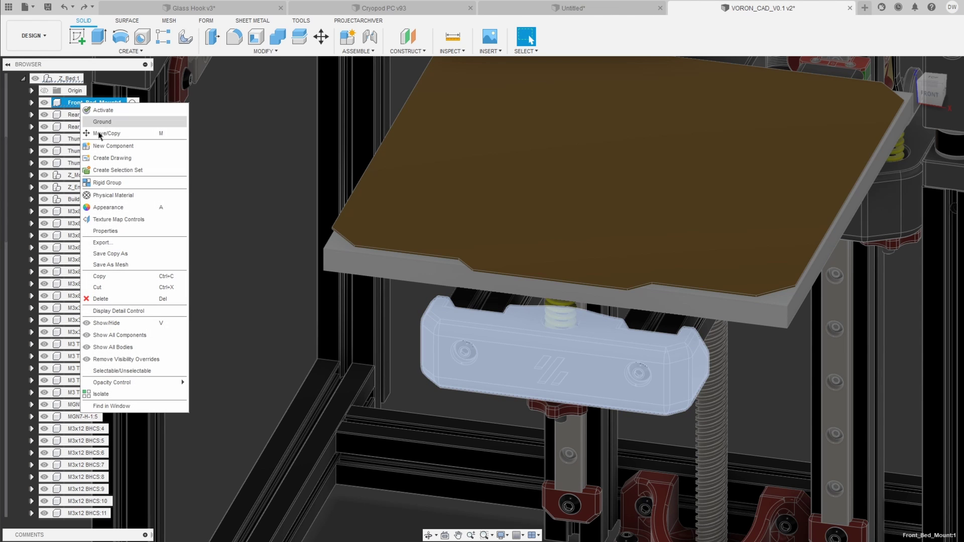
left_click(120, 255)
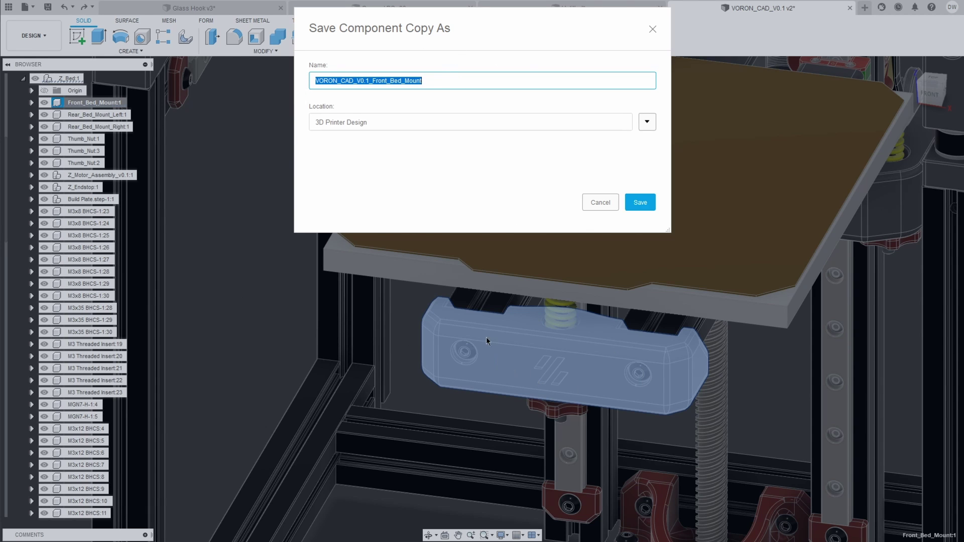
left_click(638, 201)
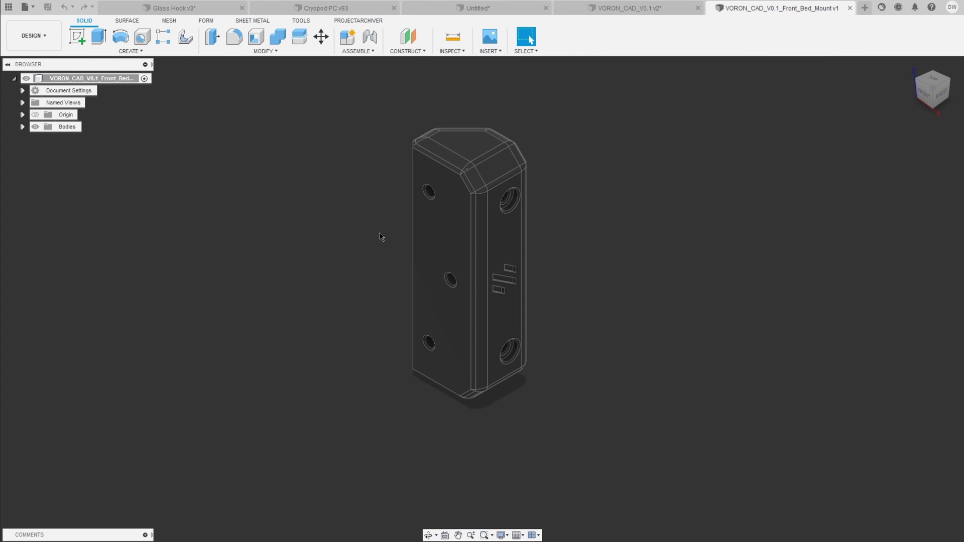
- Turn on Capture Design History for the Front_Bed_Mount root component
middle_click_drag(380, 236, 344, 180, "shift")
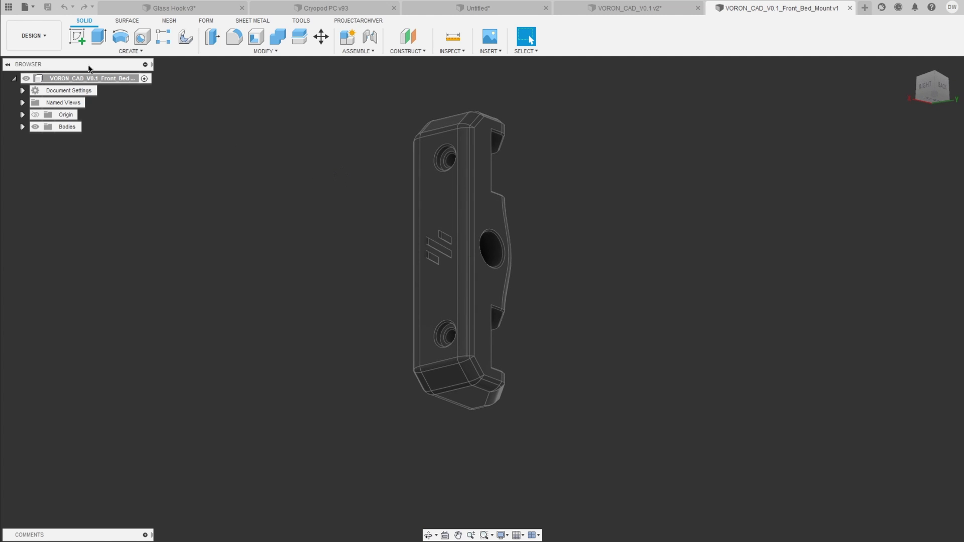
right_click(93, 78)
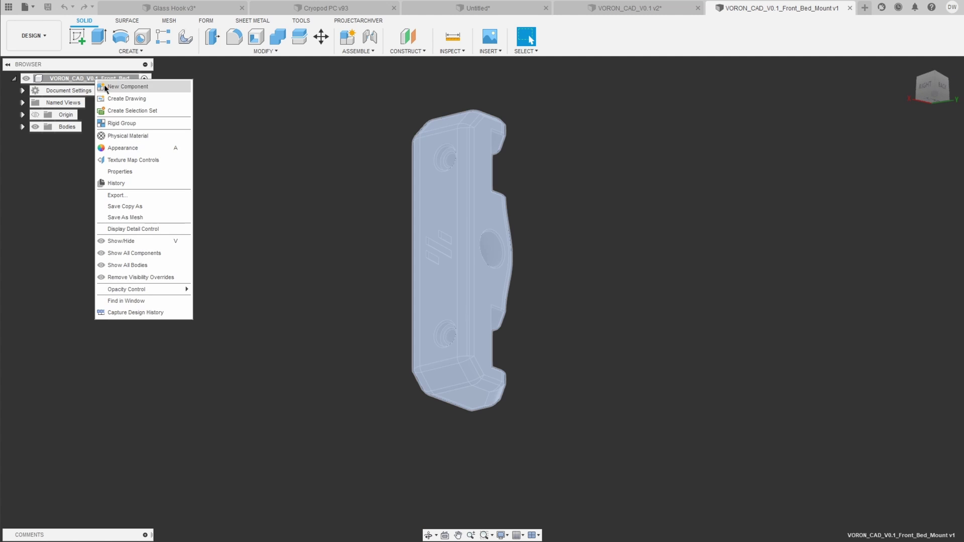
left_click(135, 312)
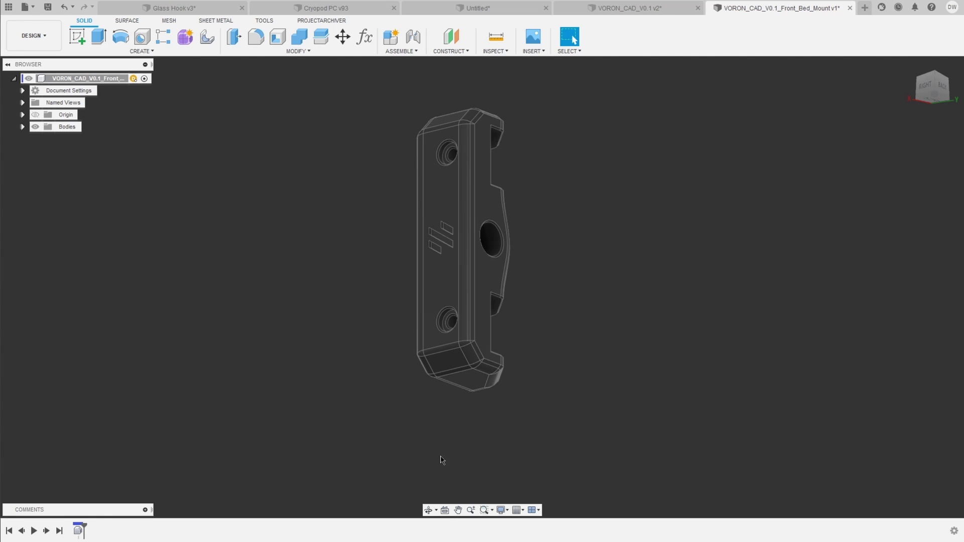
- Extrude the three logo bars on the bed mount by 1 mm
scroll(441, 238, "down", 3)
scroll(422, 339, "up", 4)
scroll(449, 249, "down", 2)
scroll(457, 377, "up", 2)
middle_click_drag(457, 377, 593, 304, "shift")
scroll(592, 303, "up", 8)
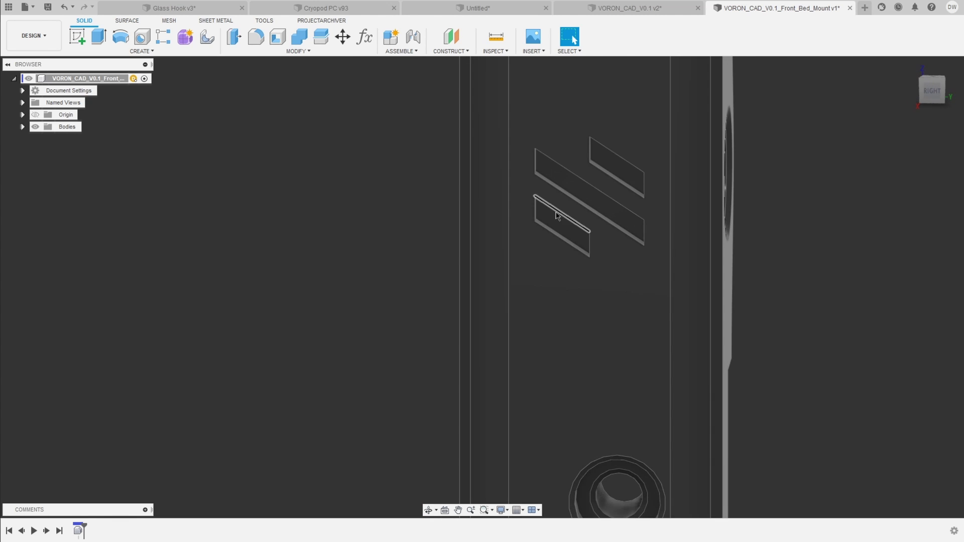
left_click(557, 217)
left_click(580, 185, "ctrl")
left_click(607, 166, "ctrl")
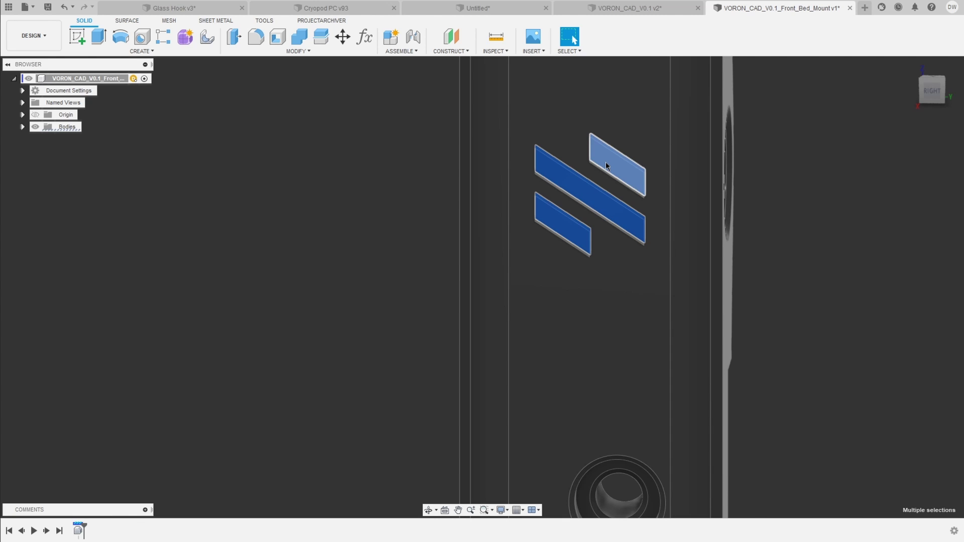
type("e-1")
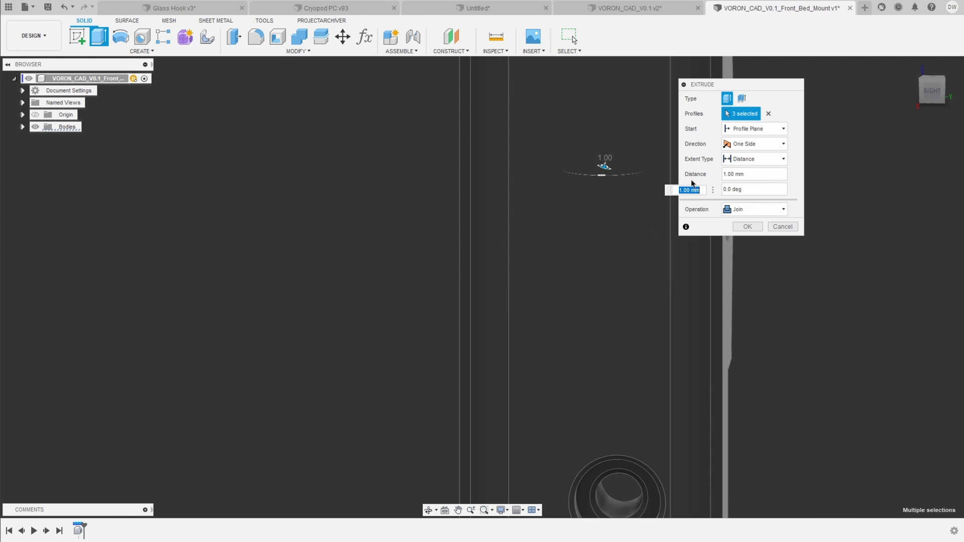
key("Return")
- Reopen Extrude1 from the timeline and confirm the edited extrusion
scroll(496, 302, "down", 5)
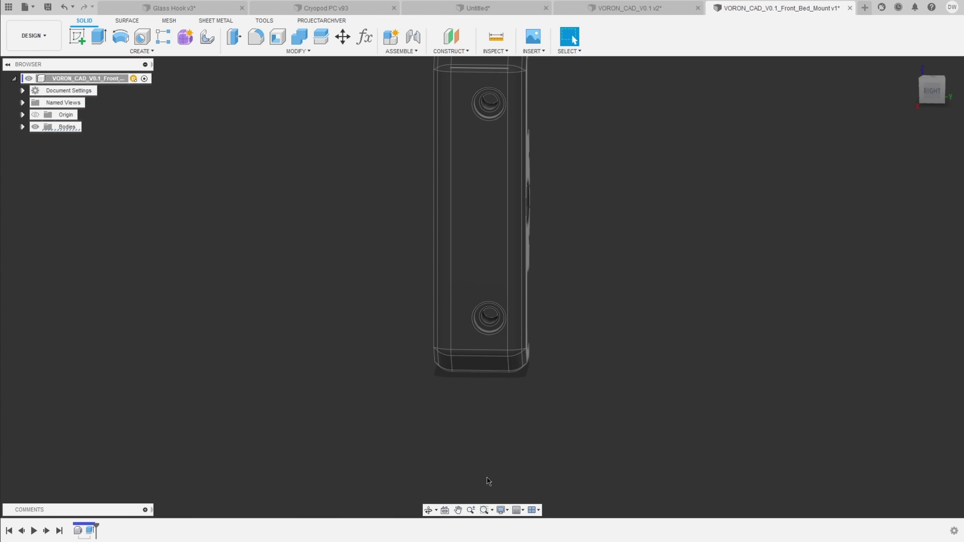
middle_click_drag(485, 482, 441, 243, "shift")
scroll(154, 444, "up", 3)
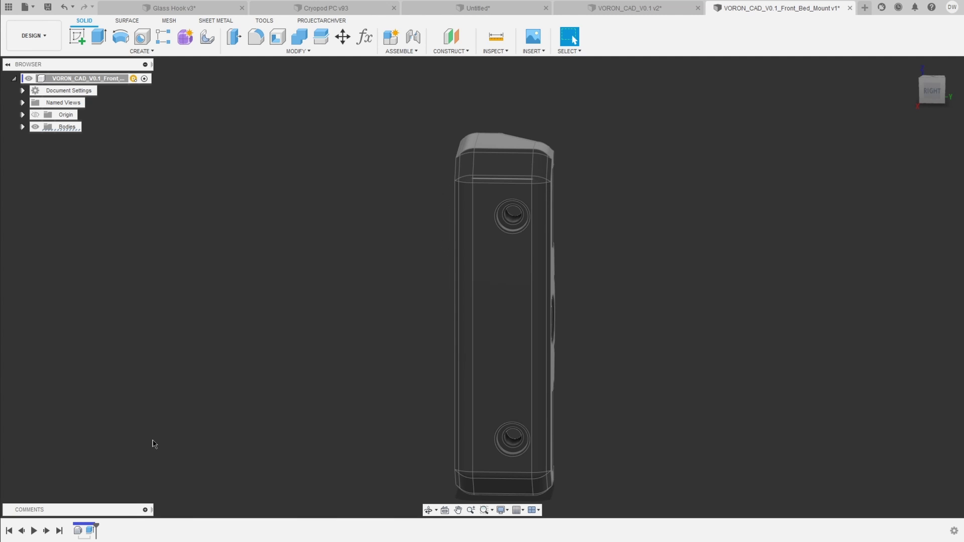
double_click(91, 531)
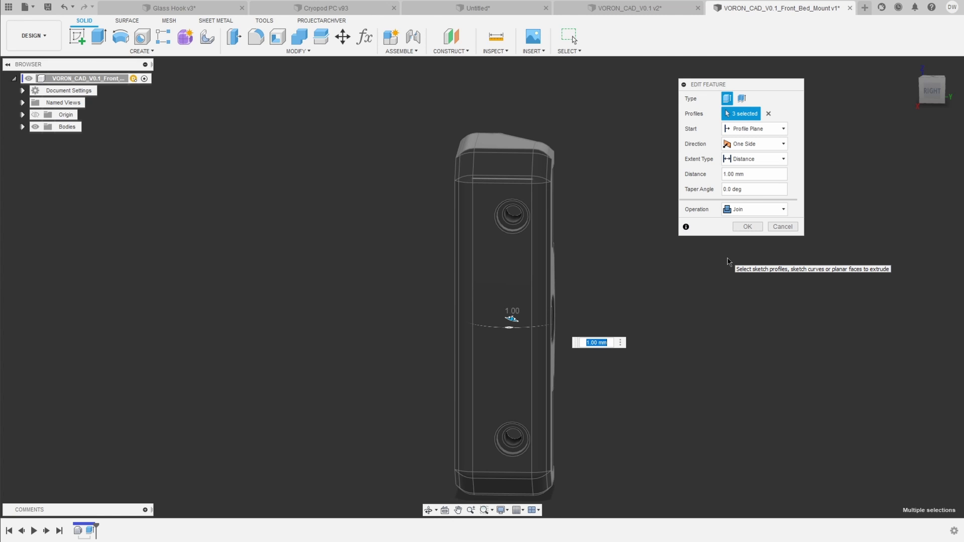
key("Return")
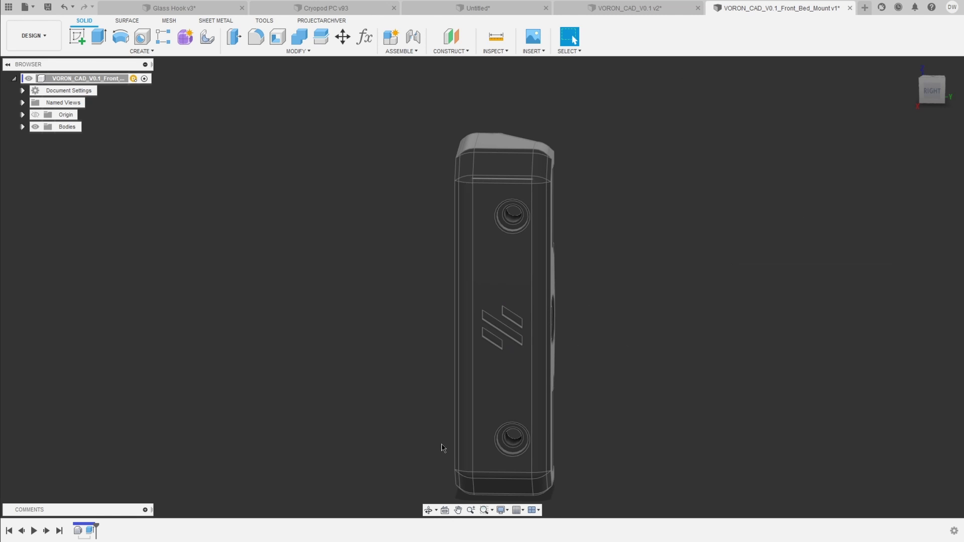
- Inspect the raised logo bars and save a new version of the bed mount design
scroll(441, 447, "up", 5)
middle_click_drag(461, 374, 338, 310, "shift")
scroll(529, 338, "down", 6)
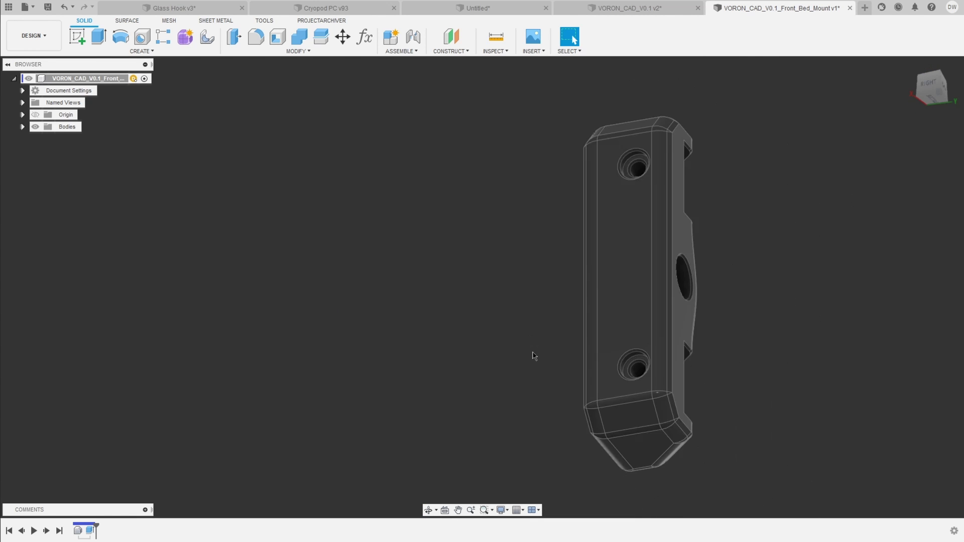
middle_click_drag(532, 355, 532, 389, "shift")
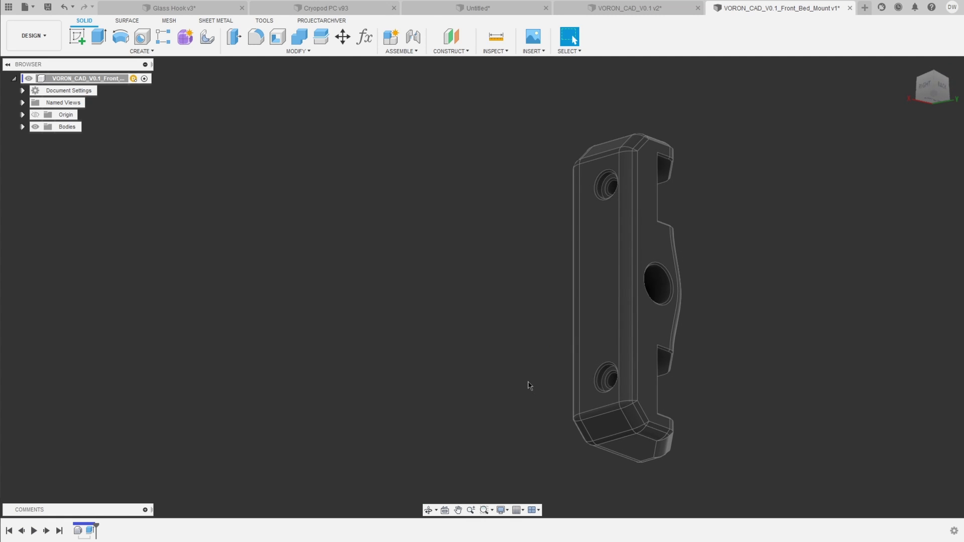
key("ctrl+s")
left_click(472, 286)
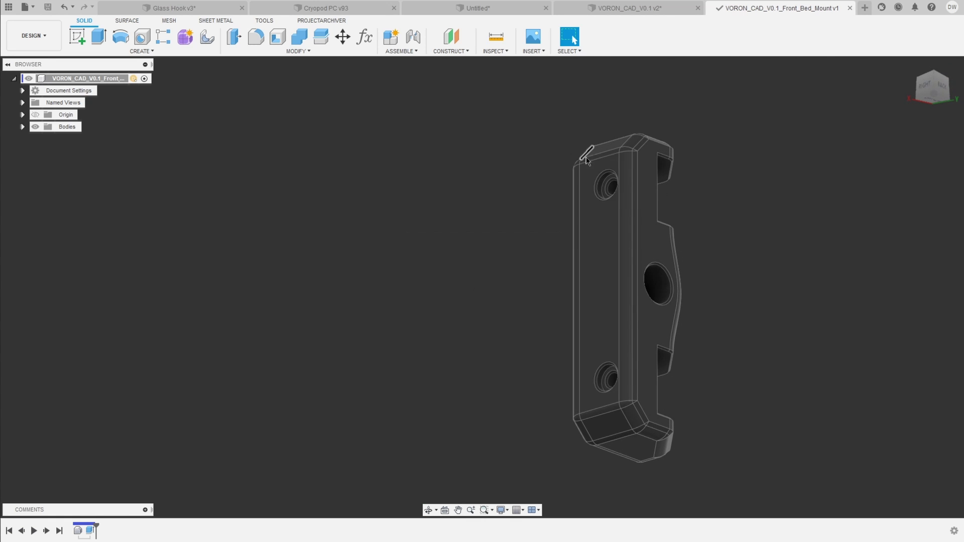
- Return to the VORON_CAD_V0.1 assembly, zoom onto the print bed and Z carriage, and select Z_Bed
left_click(646, 8)
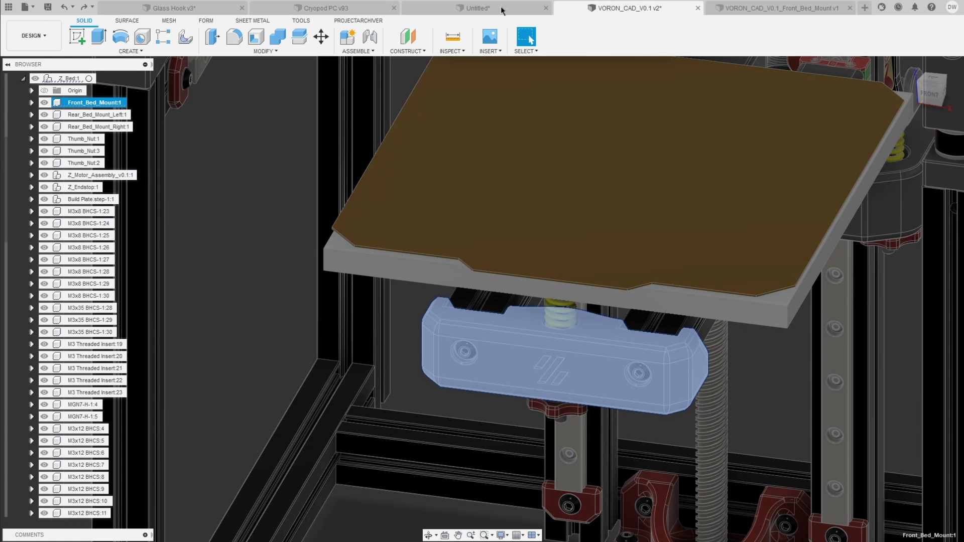
scroll(716, 330, "down", 3)
key("Escape")
scroll(457, 346, "down", 3)
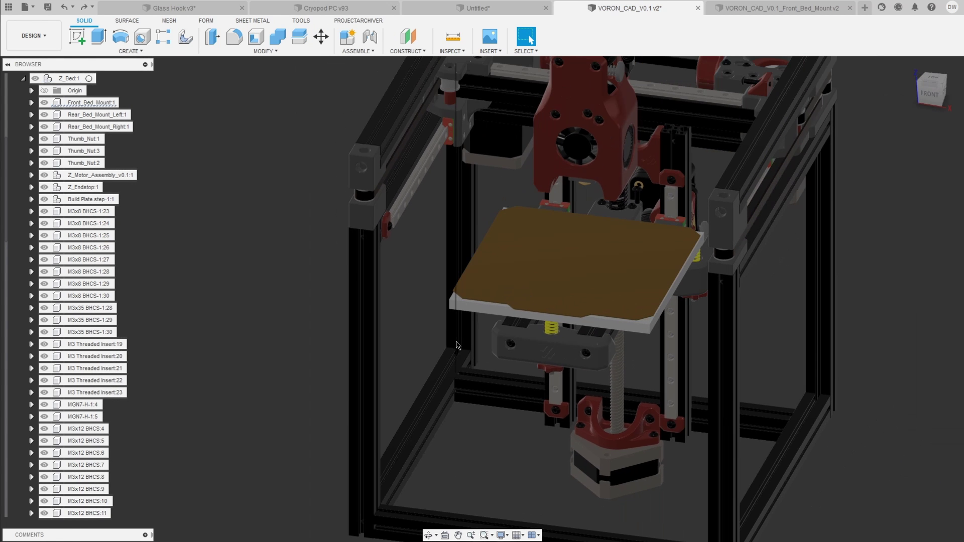
scroll(554, 336, "up", 3)
scroll(467, 379, "up", 1)
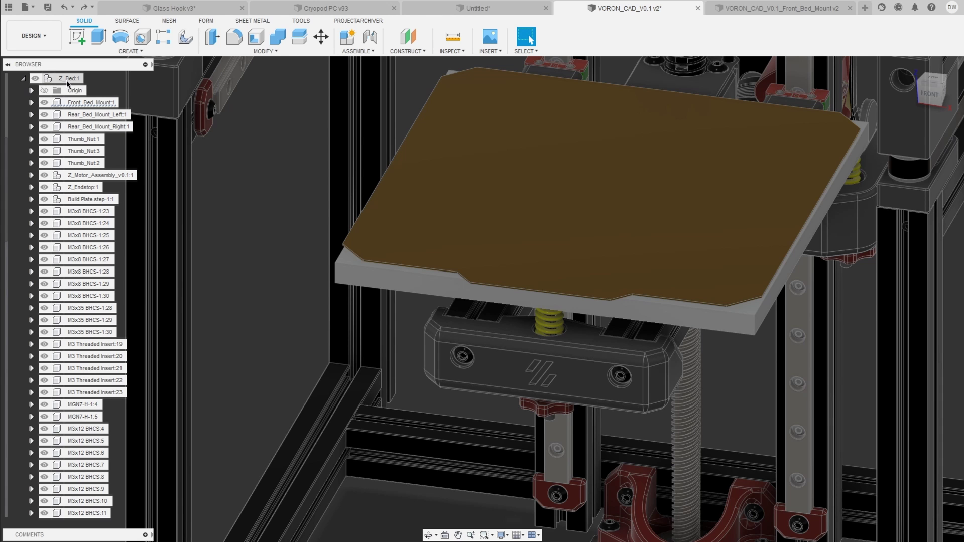
scroll(489, 379, "down", 8)
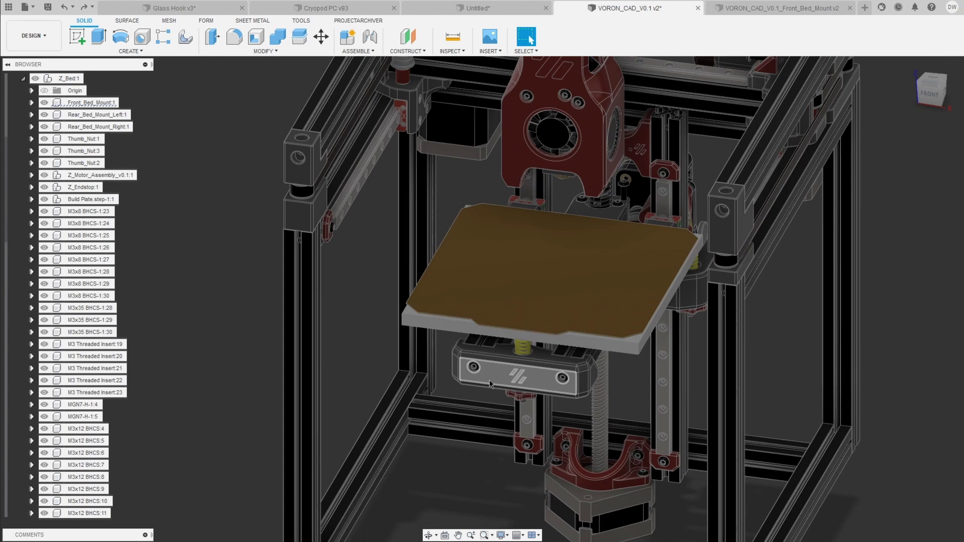
scroll(22, 115, "up", 3)
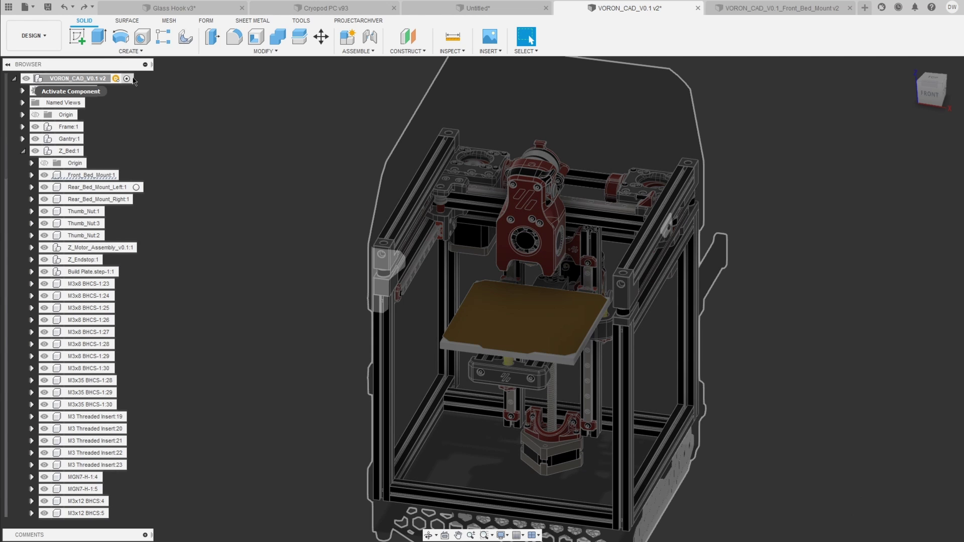
scroll(75, 150, "down", 3)
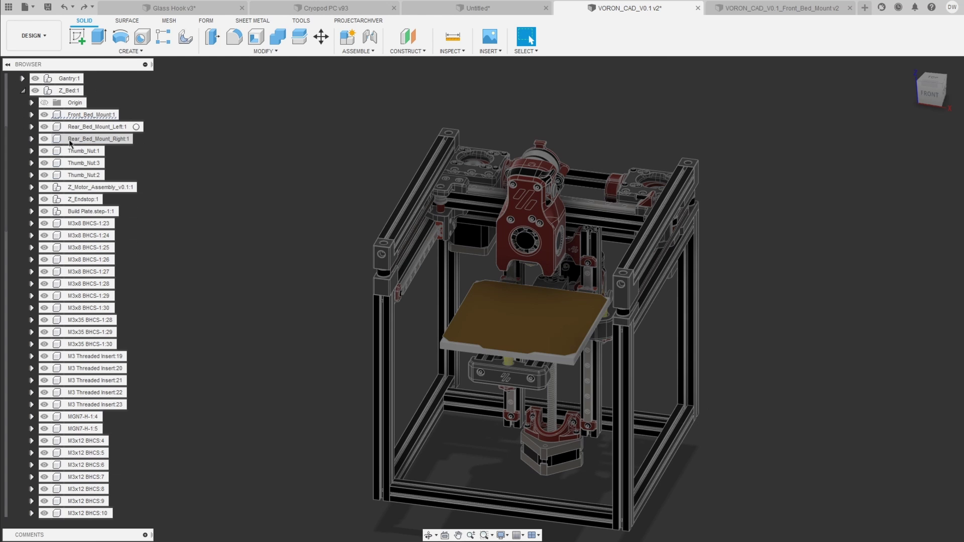
scroll(500, 369, "up", 5)
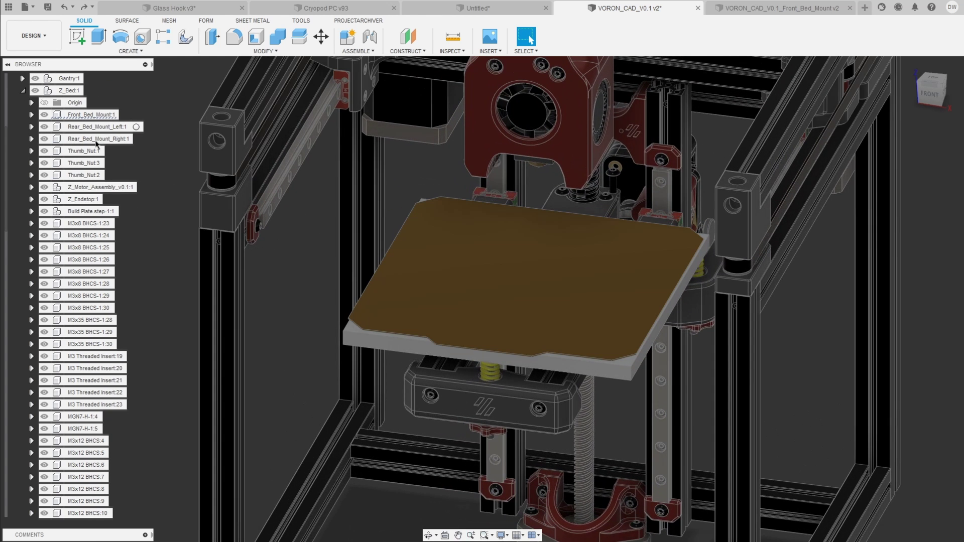
left_click(79, 90)
- Insert the Front_Bed_Mount design from the Data Panel into the assembly
left_click(340, 241)
left_click(8, 7)
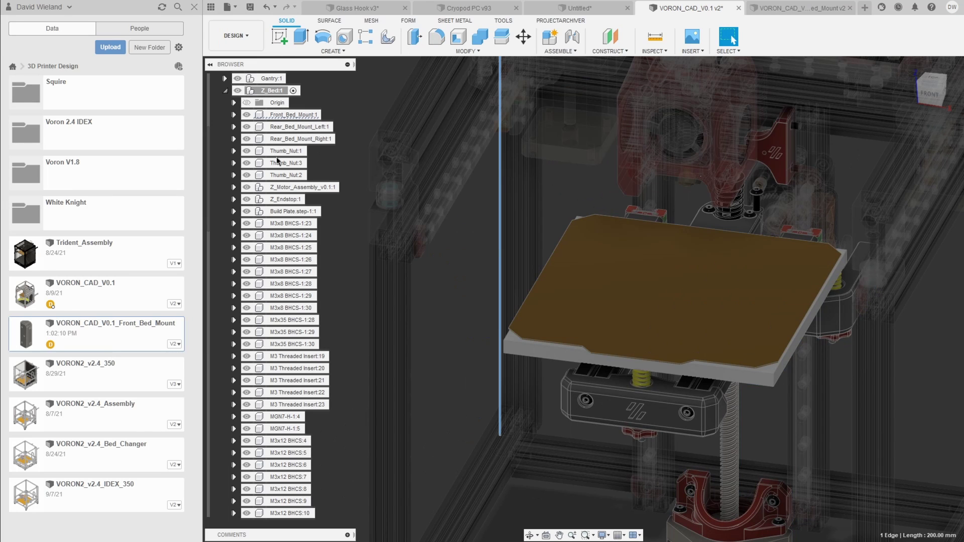
right_click(132, 334)
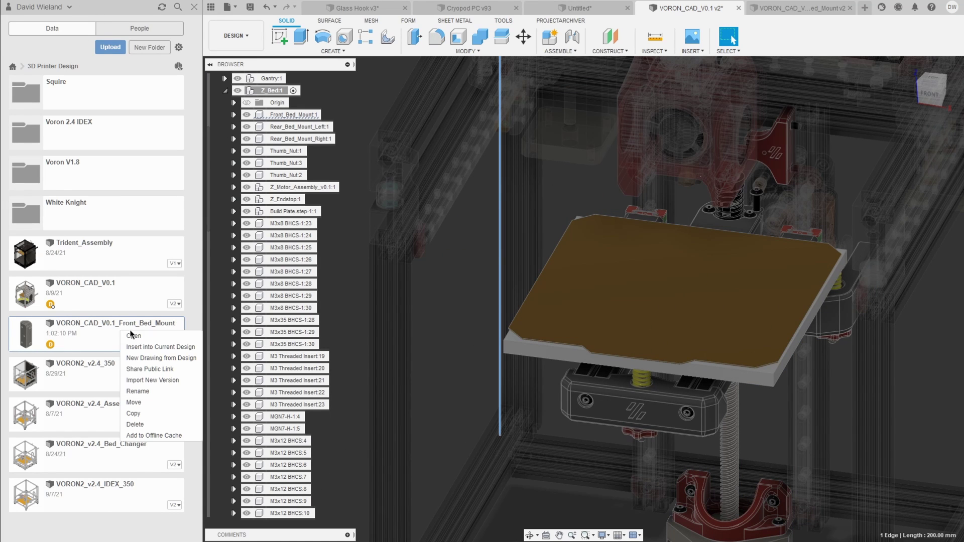
left_click(153, 347)
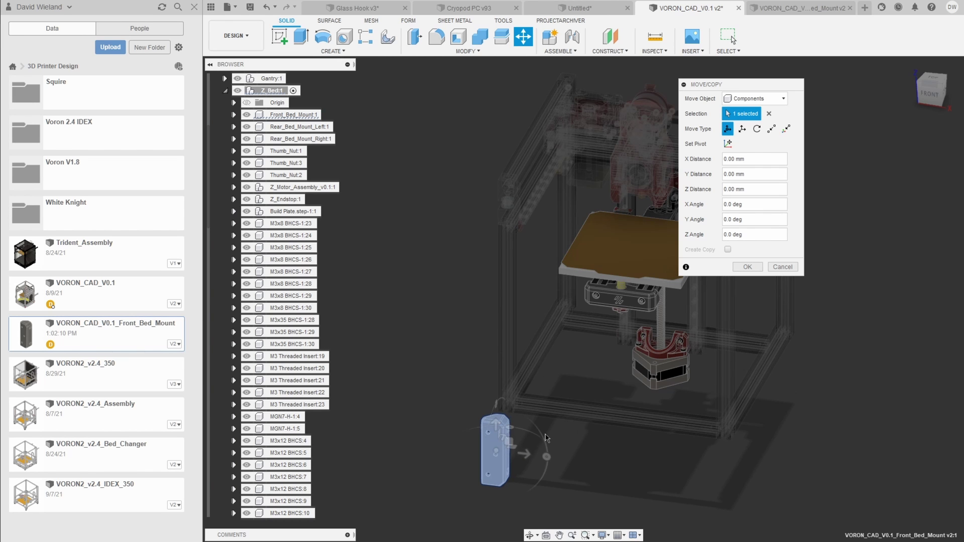
- Rotate the inserted mount -90° about the Y axis
middle_click_drag(577, 327, 466, 411, "shift")
scroll(466, 410, "up", 5)
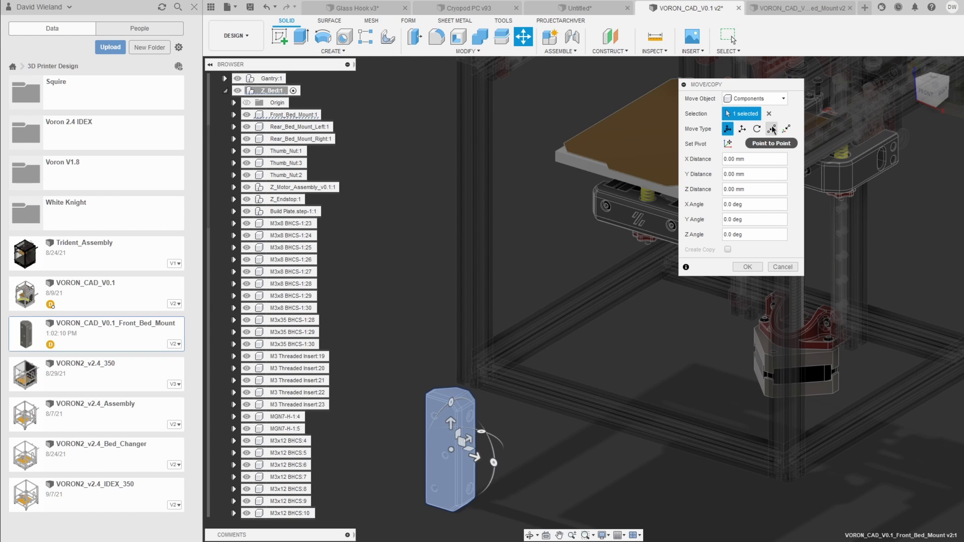
middle_click_drag(507, 450, 459, 412, "shift")
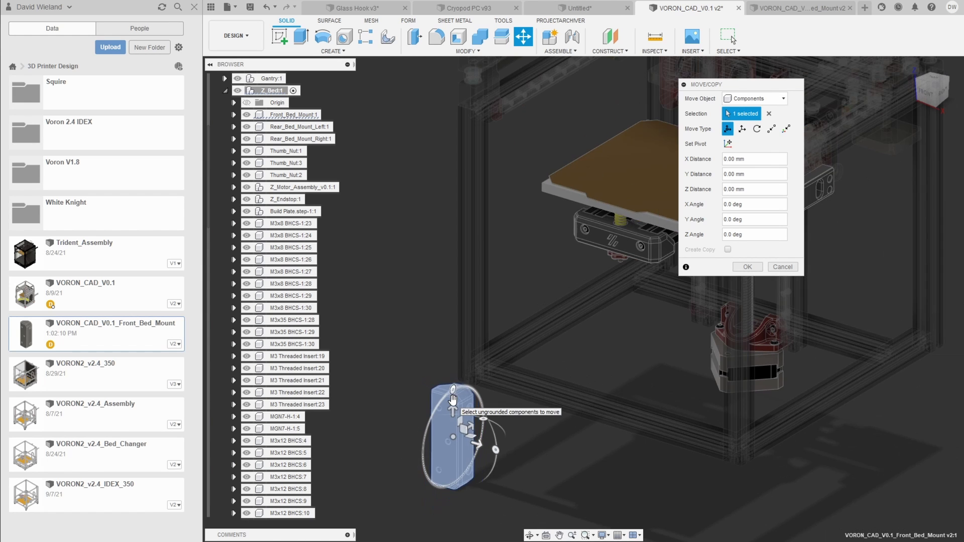
left_click_drag(456, 405, 477, 455)
scroll(454, 393, "up", 5)
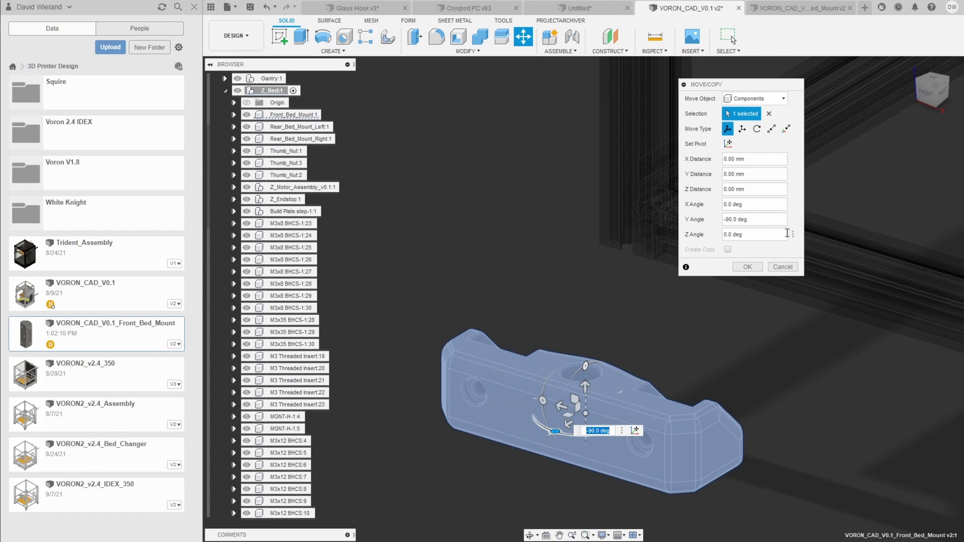
- Align the inserted mount point to point onto the existing front bed mount
left_click(771, 128)
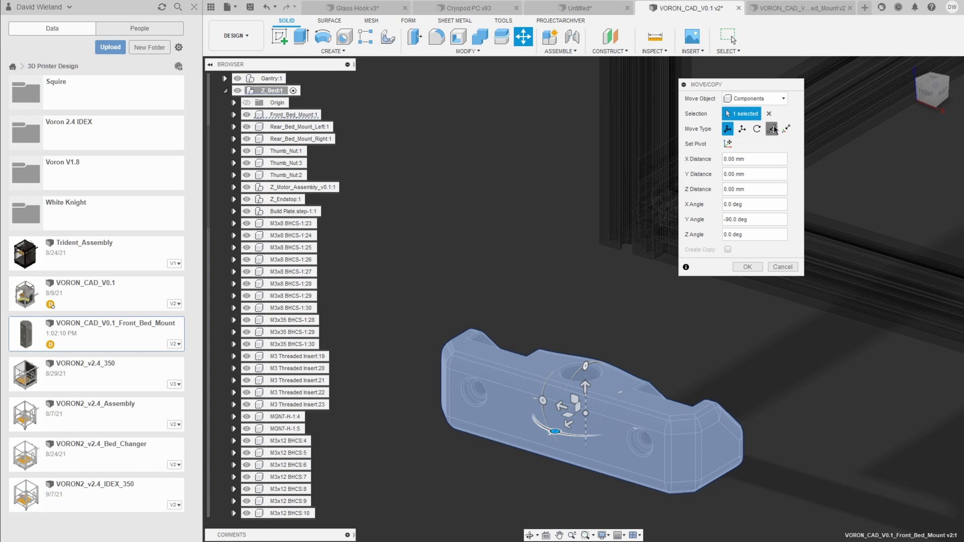
scroll(504, 308, "up", 5)
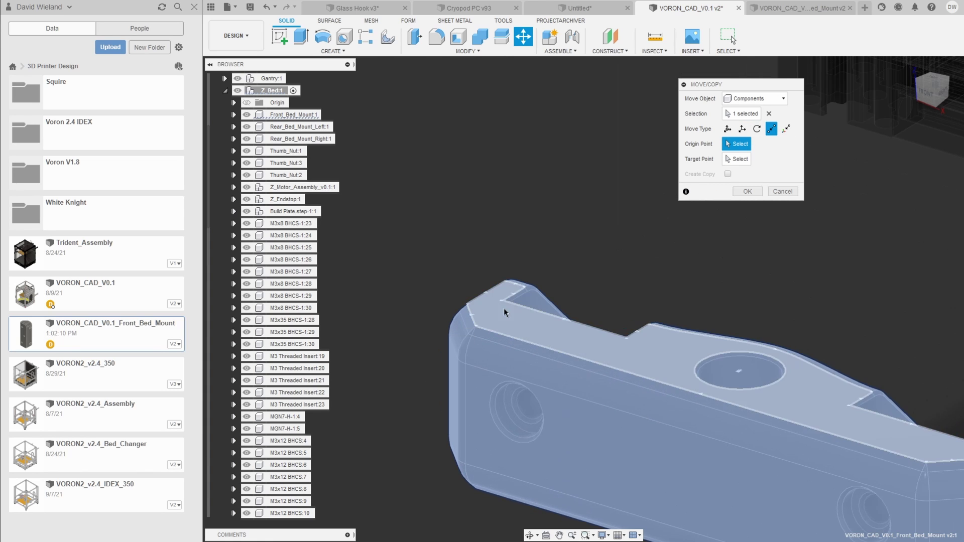
left_click(476, 324)
scroll(465, 350, "down", 5)
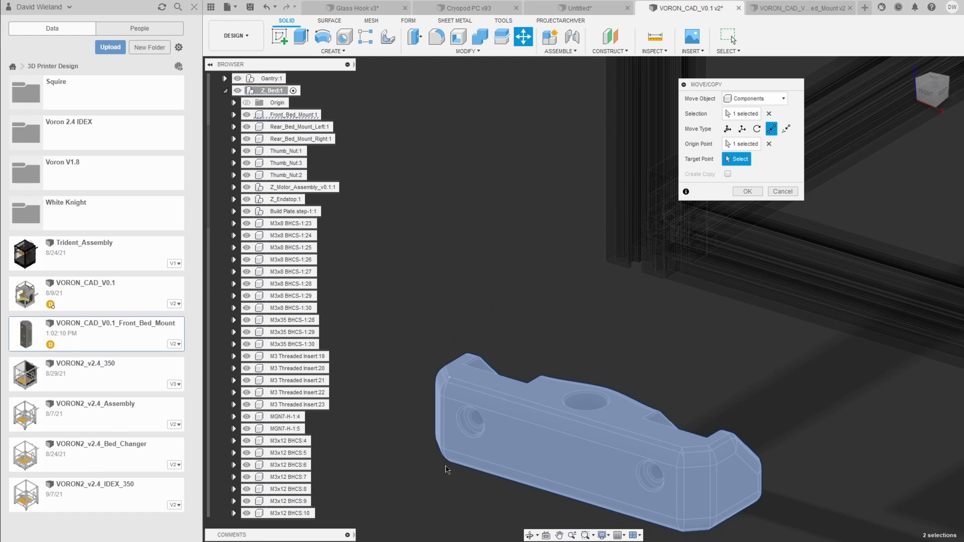
scroll(633, 269, "up", 4)
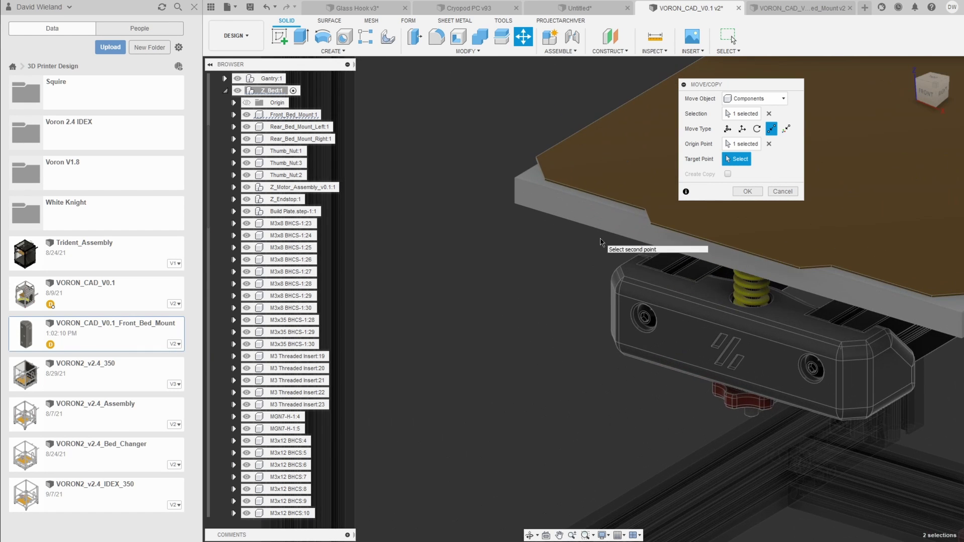
left_click(623, 278)
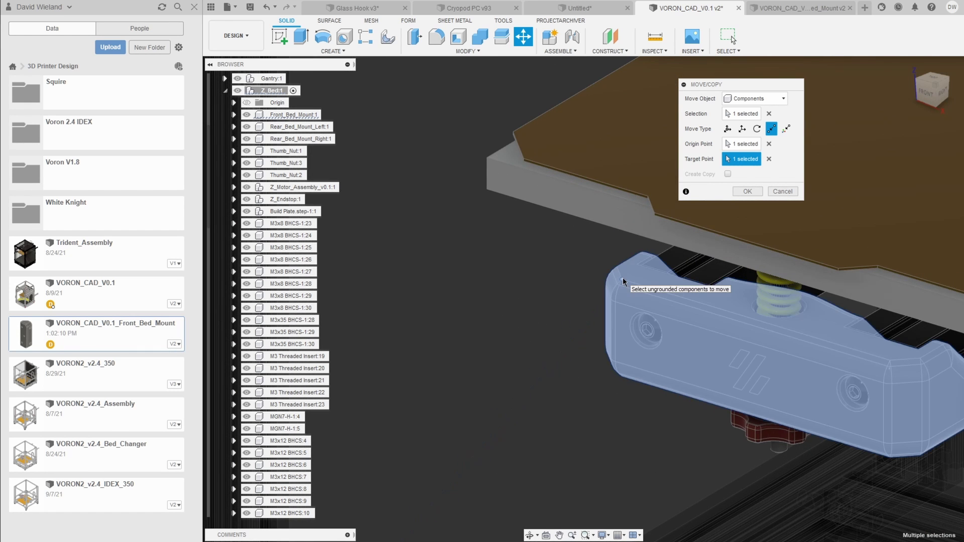
scroll(612, 284, "down", 3)
scroll(611, 285, "down", 5)
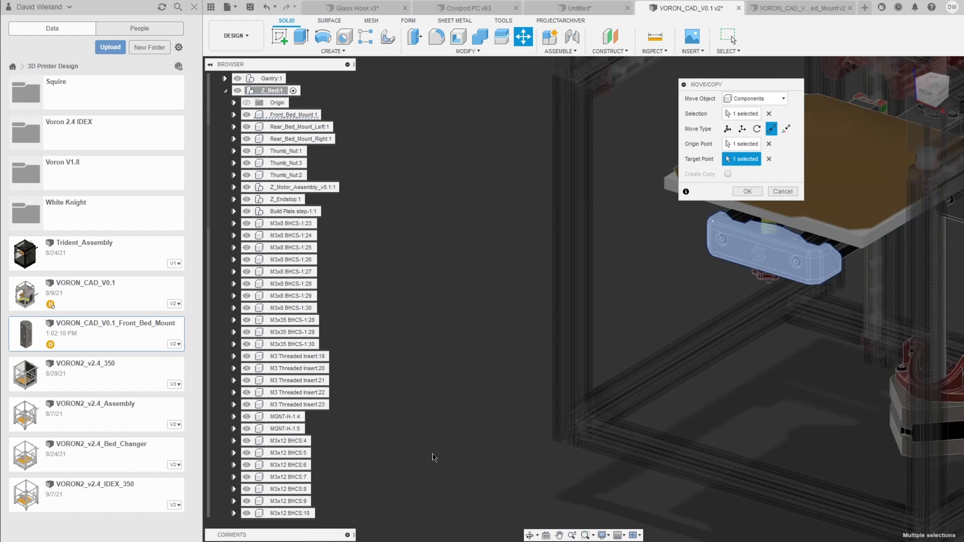
scroll(631, 326, "up", 5)
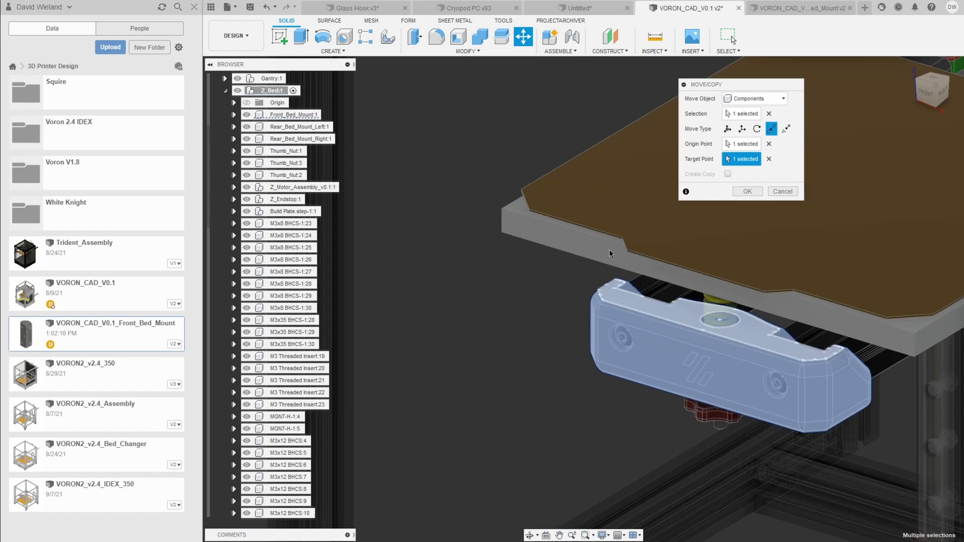
scroll(588, 440, "down", 4)
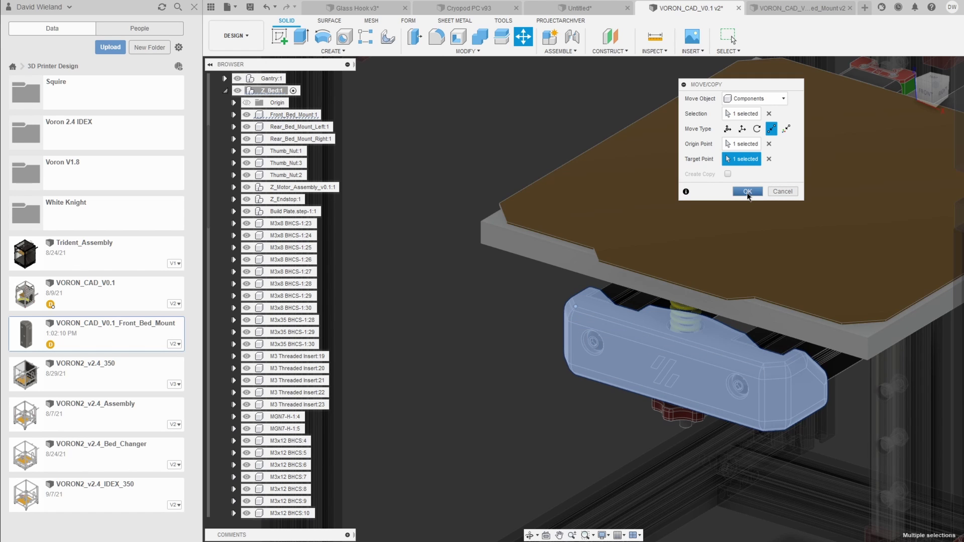
- Apply the move and hide the original Front_Bed_Mount:1 in the browser
left_click(747, 192)
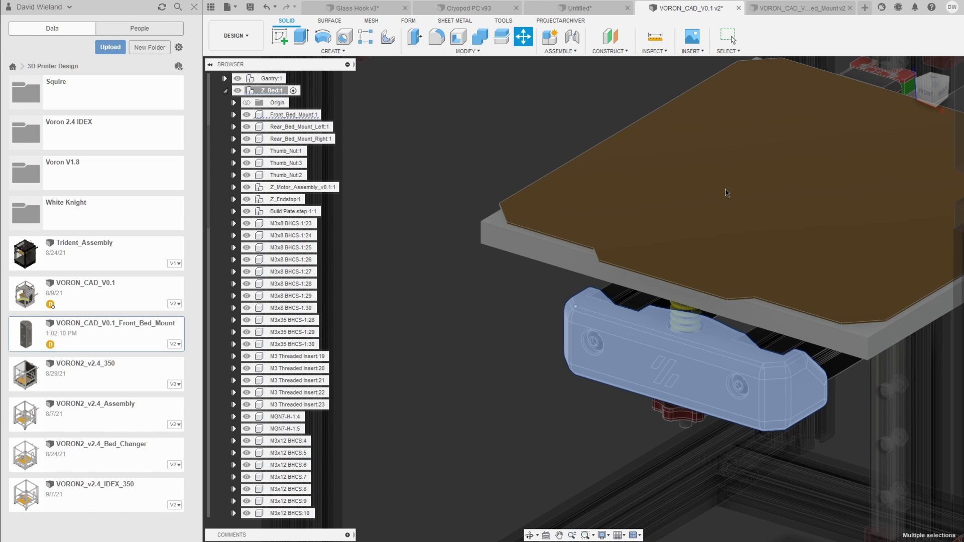
left_click(246, 114)
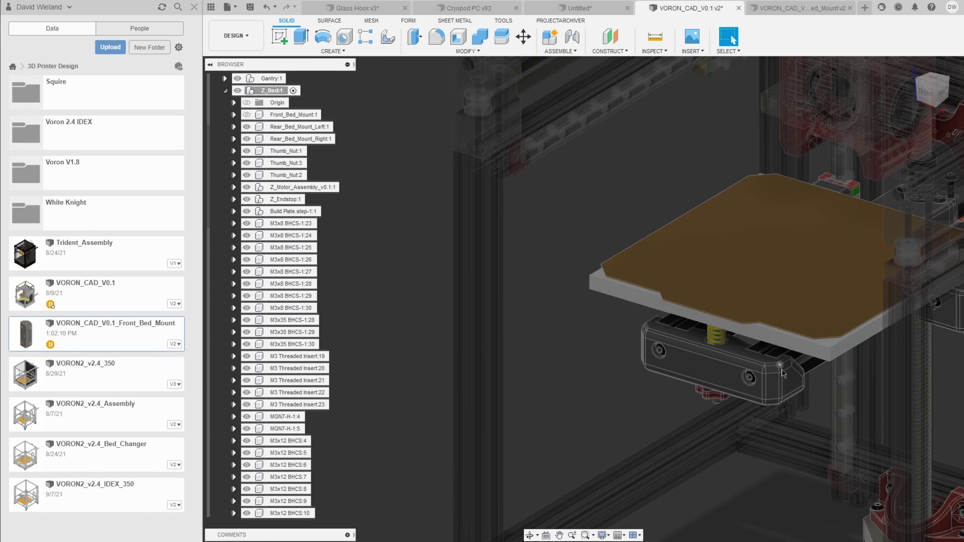
scroll(592, 320, "up", 5)
scroll(618, 345, "down", 5)
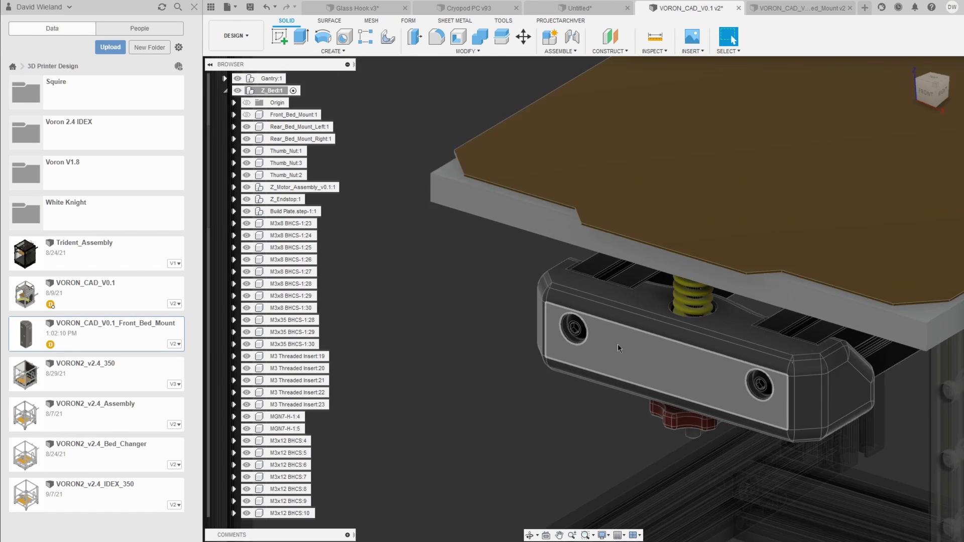
scroll(285, 275, "down", 10)
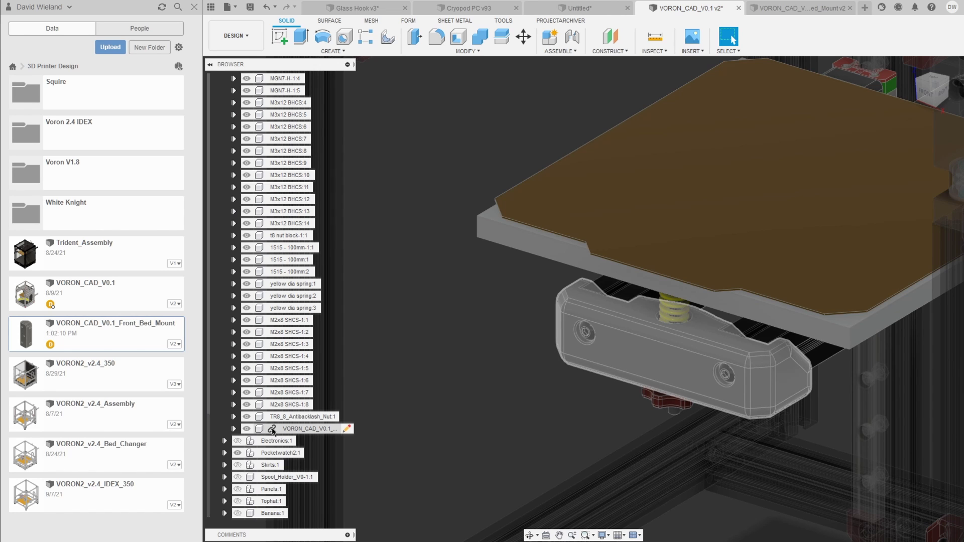
- Open the Front_Bed_Mount design and start a sketch on its front face
left_click(346, 428)
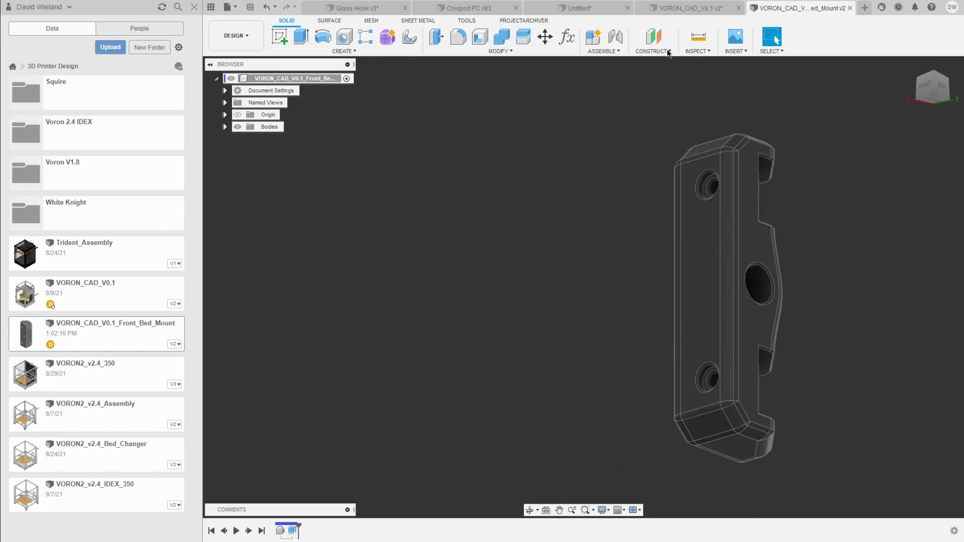
left_click(279, 36)
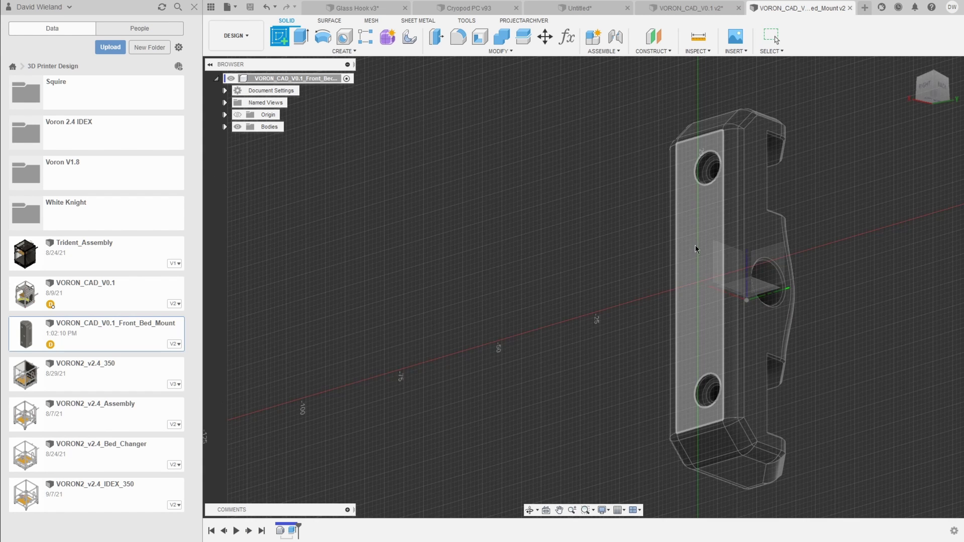
left_click(661, 243)
- Cut a 1 mm deep circular dimple and save it as a new version
key("c")
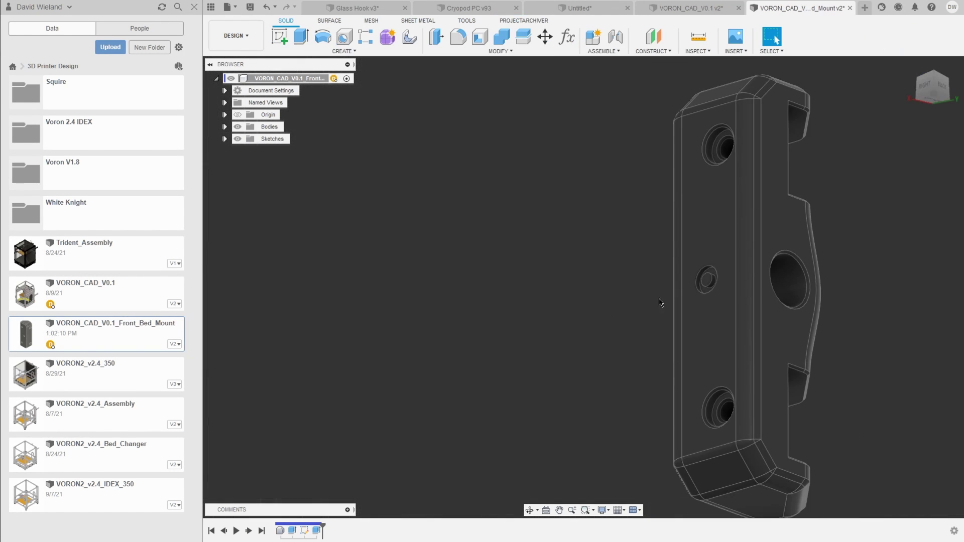
scroll(667, 271, "up", 3)
scroll(674, 249, "down", 4)
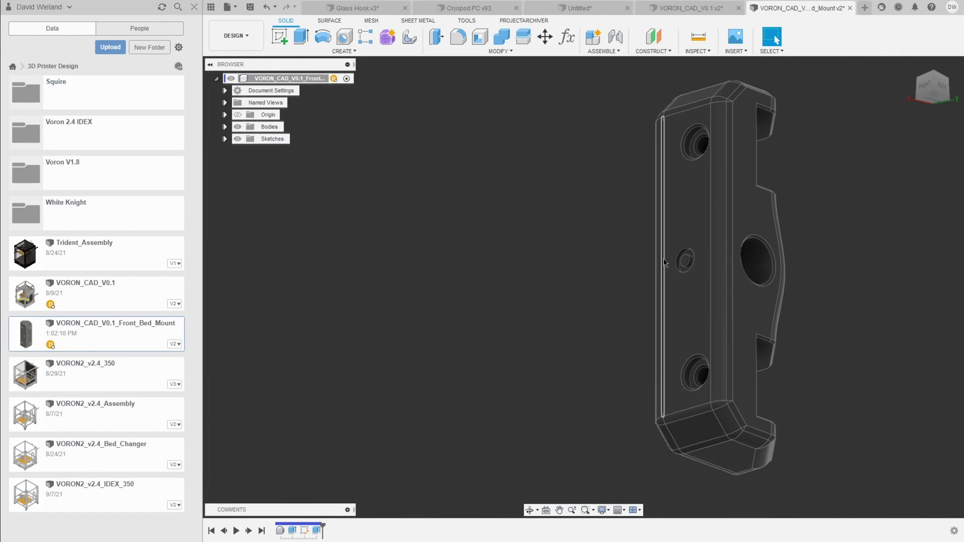
scroll(721, 248, "up", 2)
key("ctrl+s")
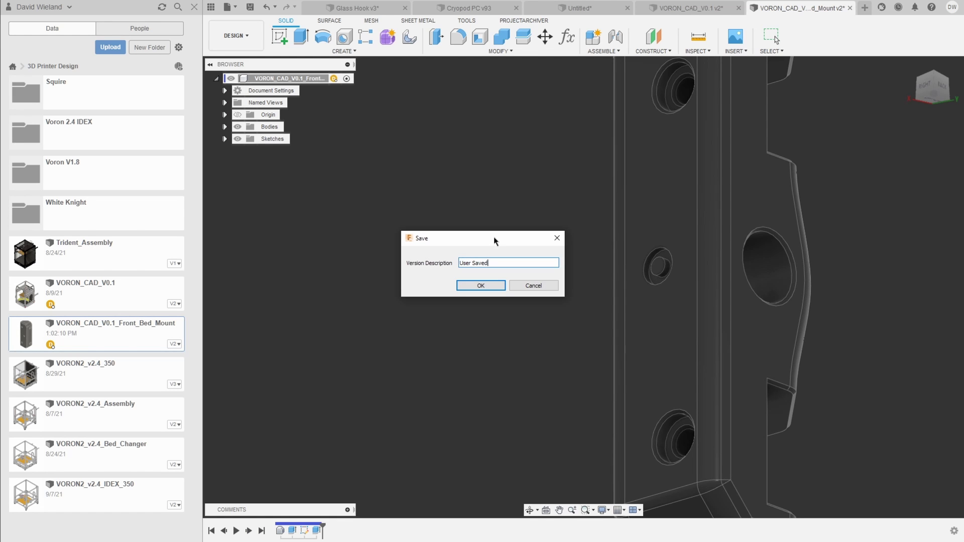
left_click(481, 284)
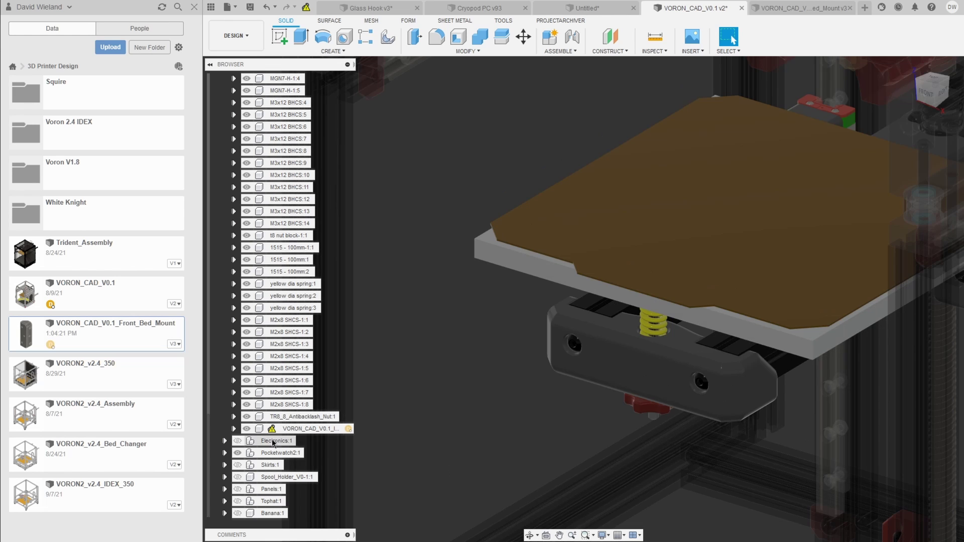
mouse_move(272, 432)
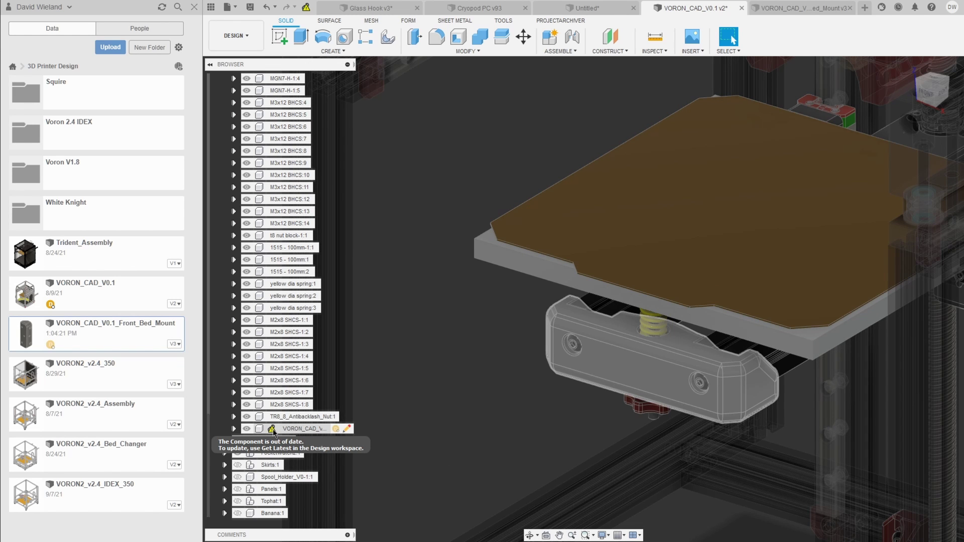
right_click(274, 432)
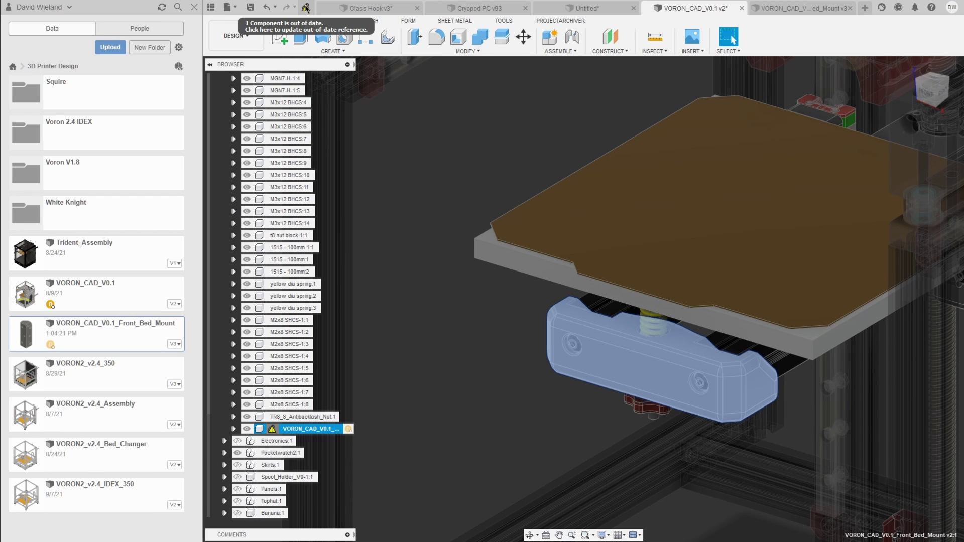
left_click(305, 8)
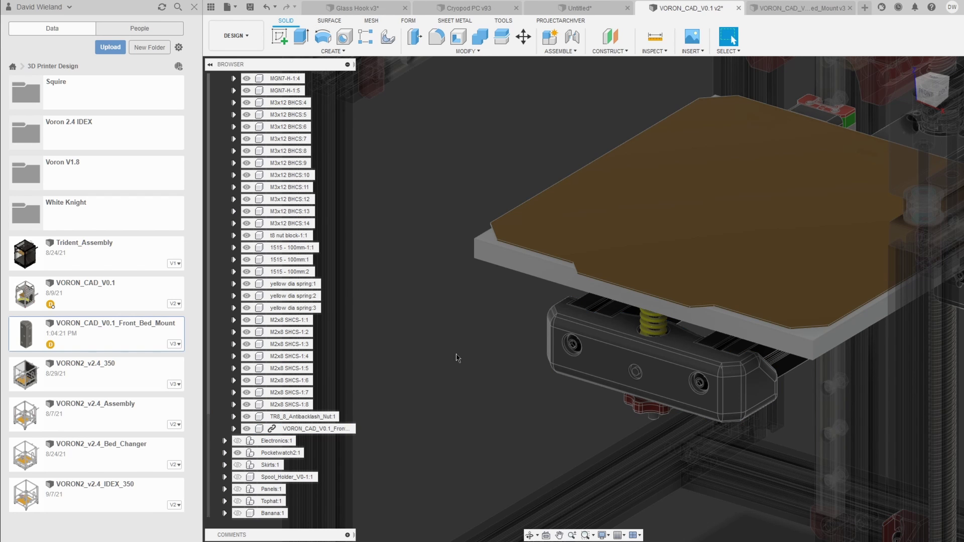
scroll(517, 359, "up", 5)
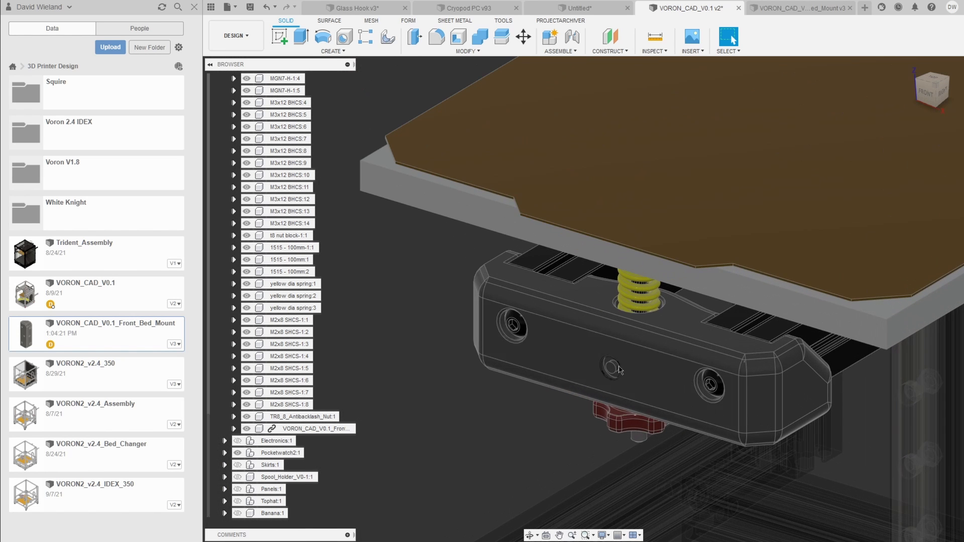
scroll(600, 365, "down", 5)
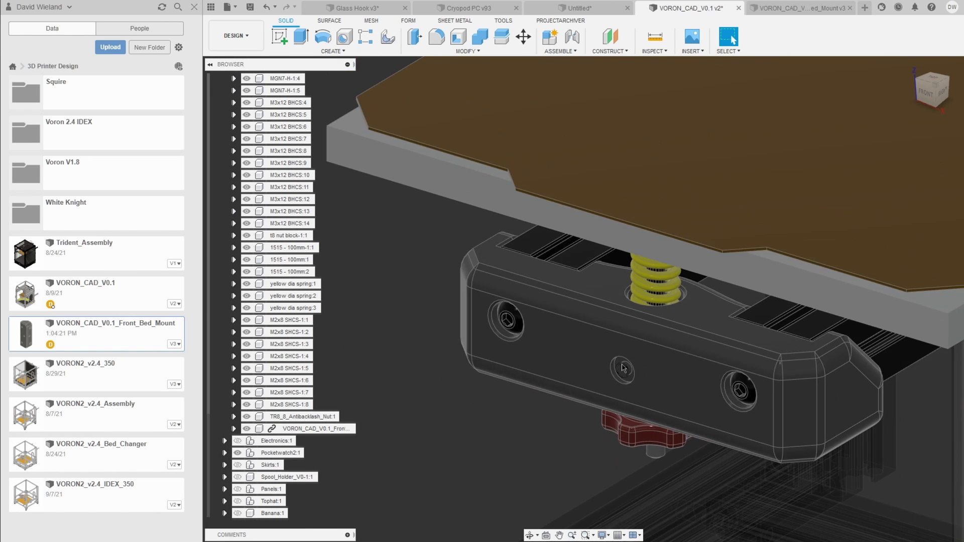
scroll(622, 368, "down", 5)
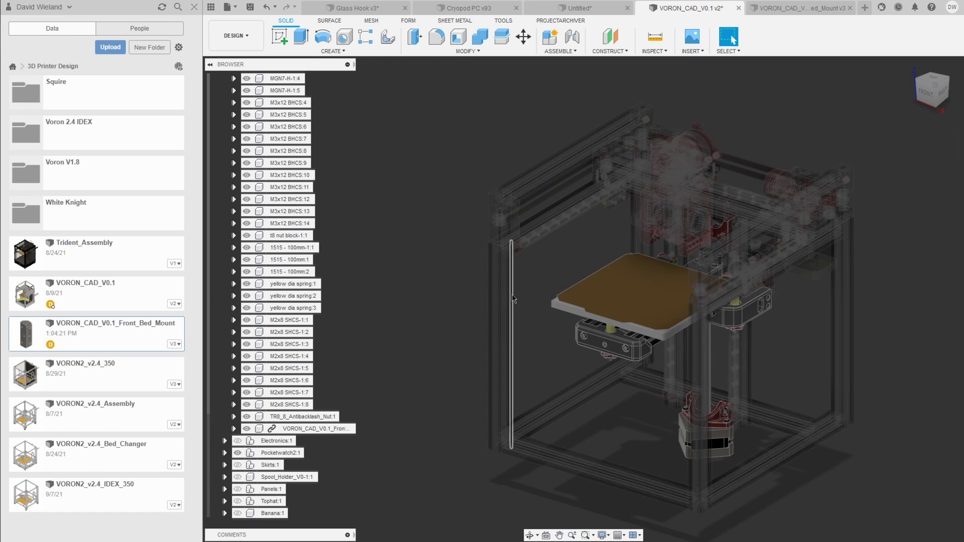
- Create a new empty Untitled design in its own tab beside the Voron assembly
scroll(617, 331, "up", 5)
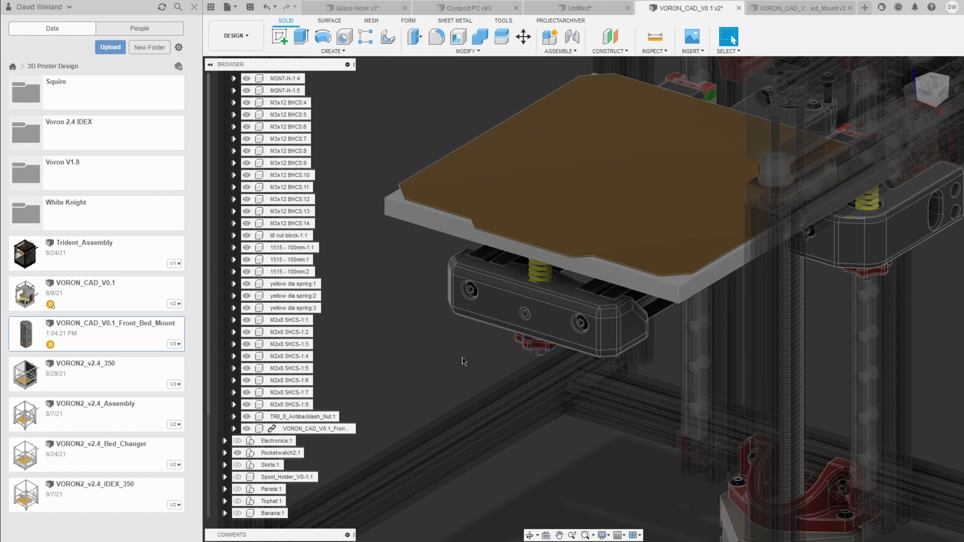
scroll(567, 386, "down", 2)
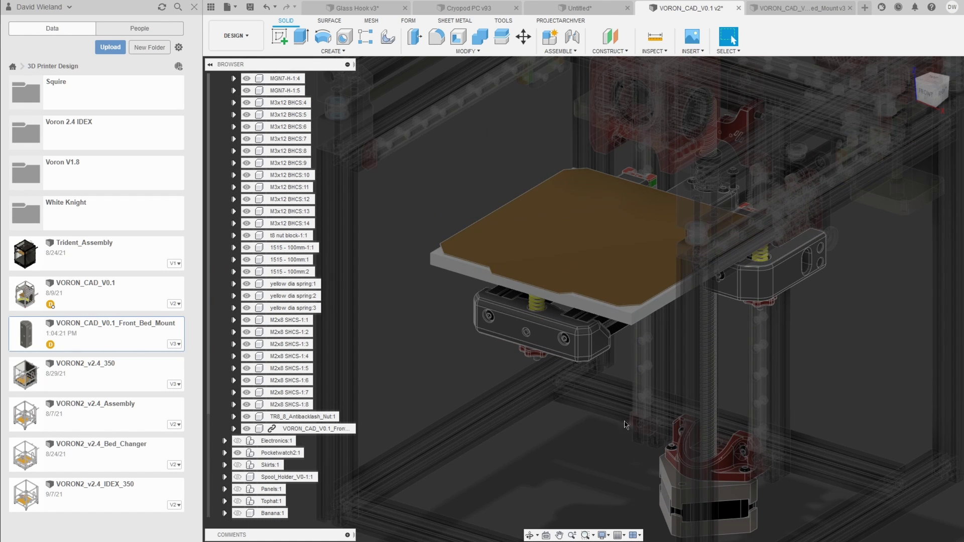
left_click(865, 10)
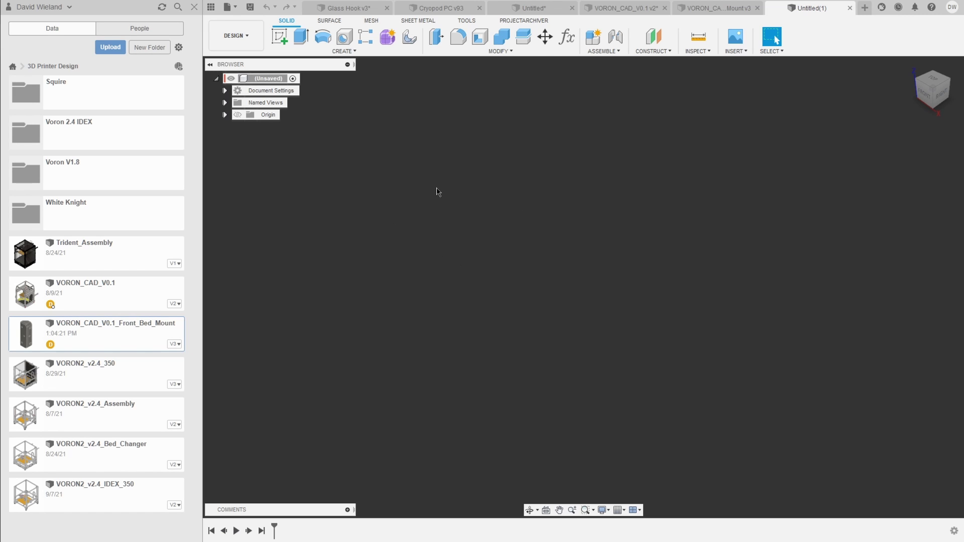
left_click(280, 37)
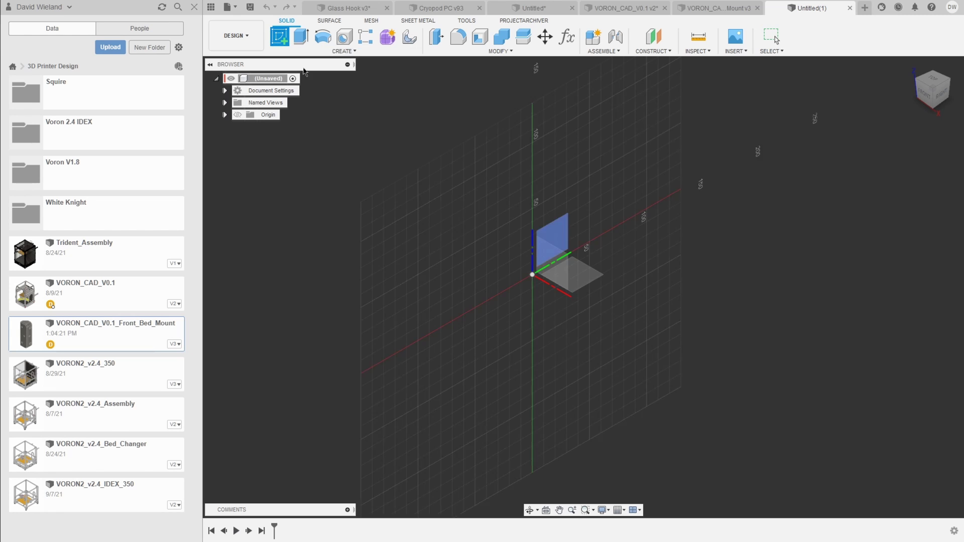
left_click(593, 275)
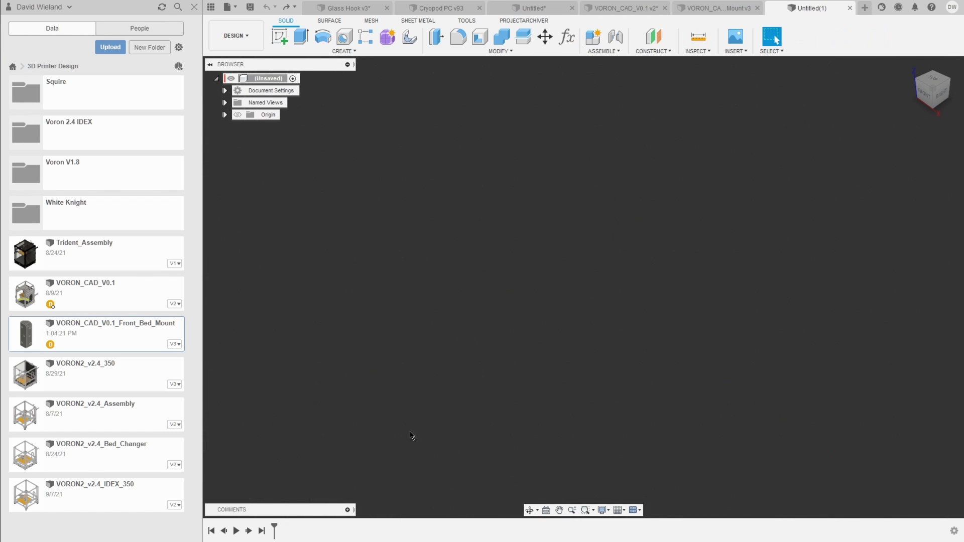
- Create a new component named 'Fancy Thing'
left_click(593, 41)
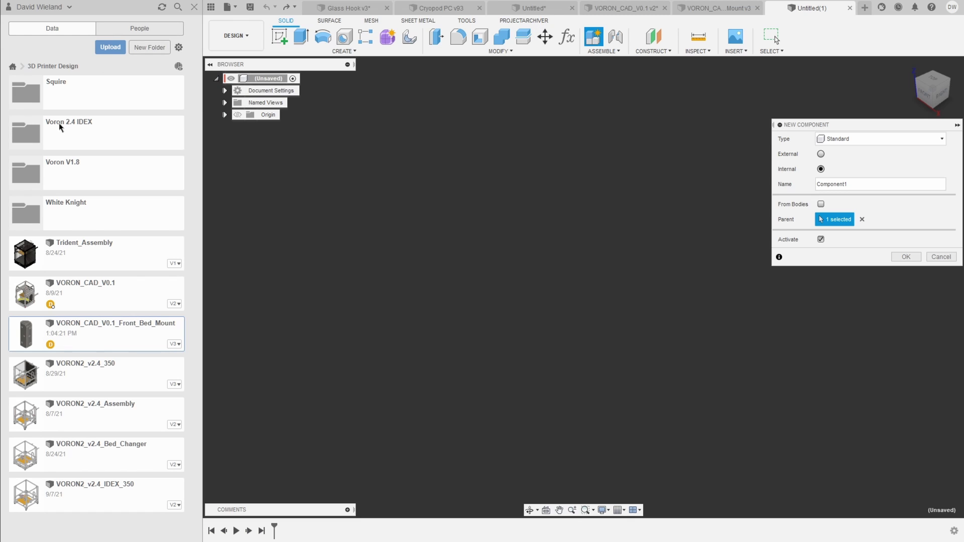
left_click(873, 187)
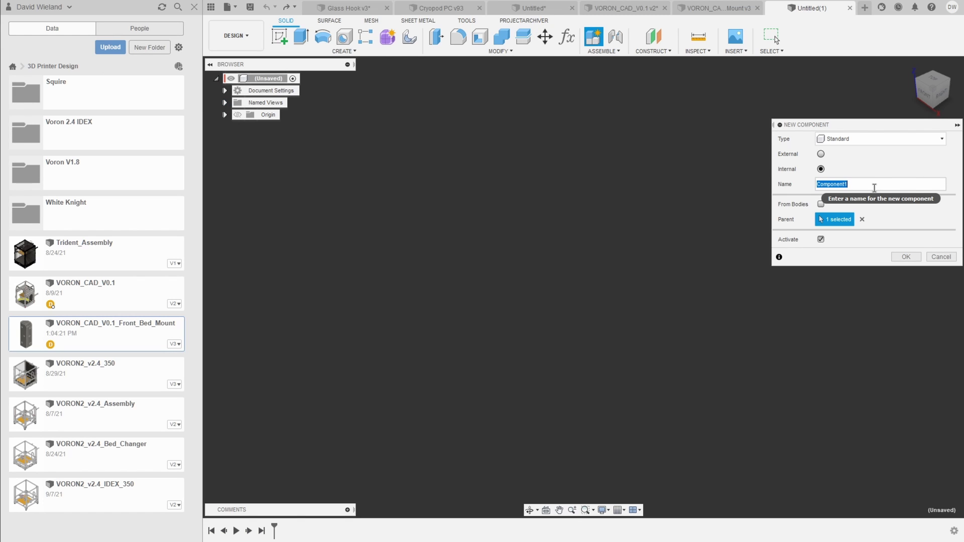
type("Fancy Thing")
key("Return")
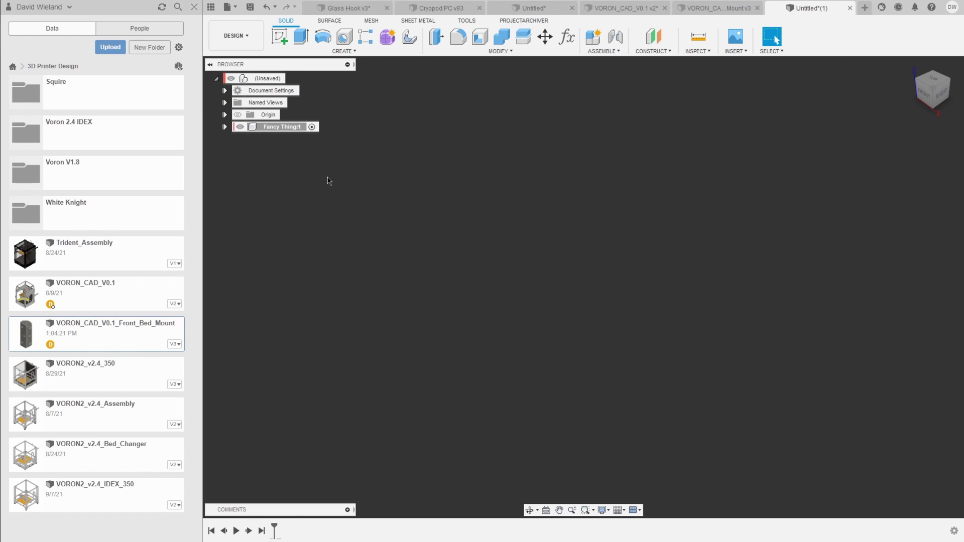
- Sketch a circle on a plane inside the Fancy Thing component
left_click(279, 36)
left_click(592, 307)
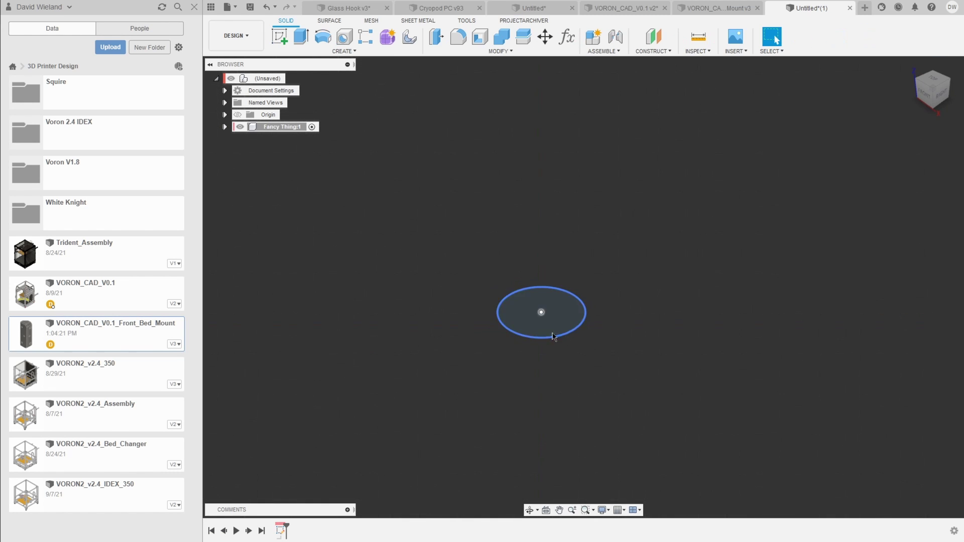
left_click(226, 128)
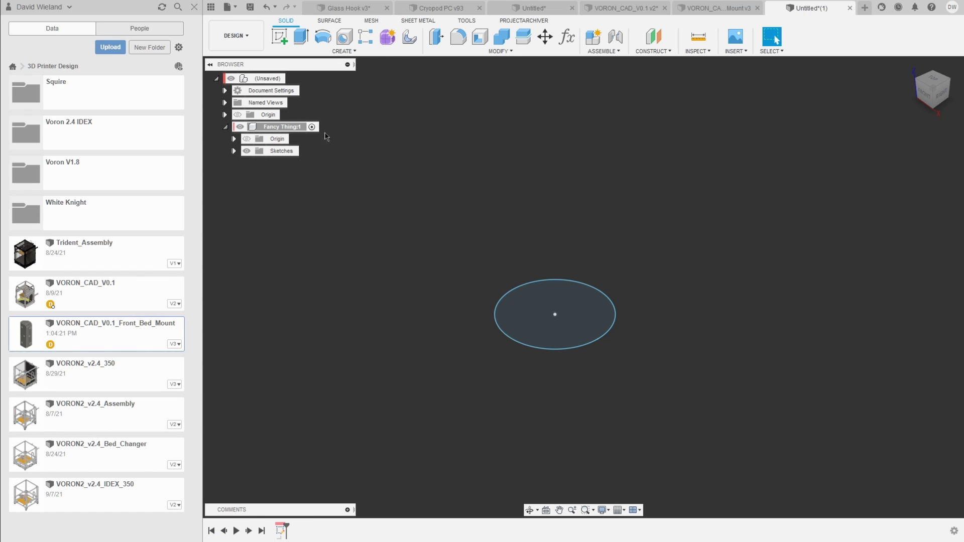
left_click(225, 127)
- Try moving the Fancy Thing component, then cancel the move with Esc
left_click(287, 129)
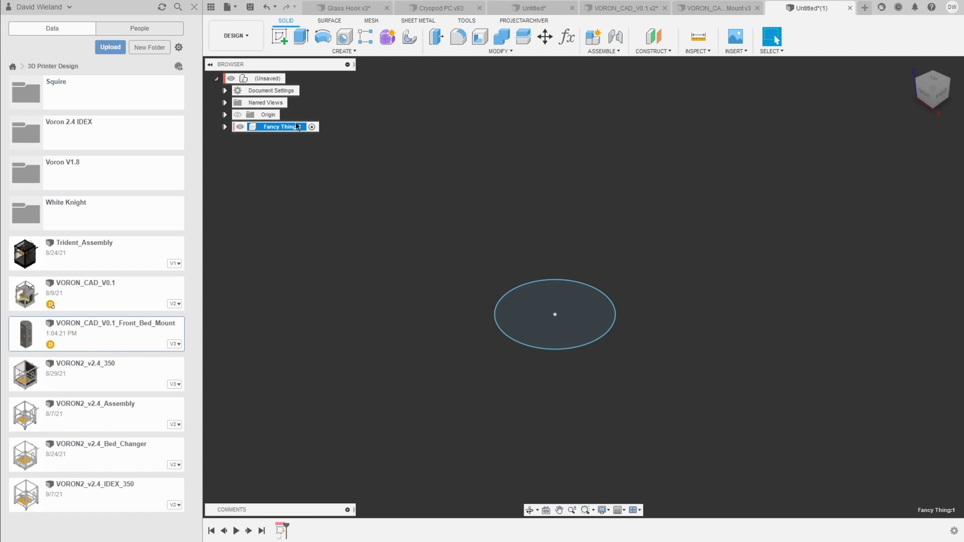
key("m")
left_click_drag(582, 309, 488, 204)
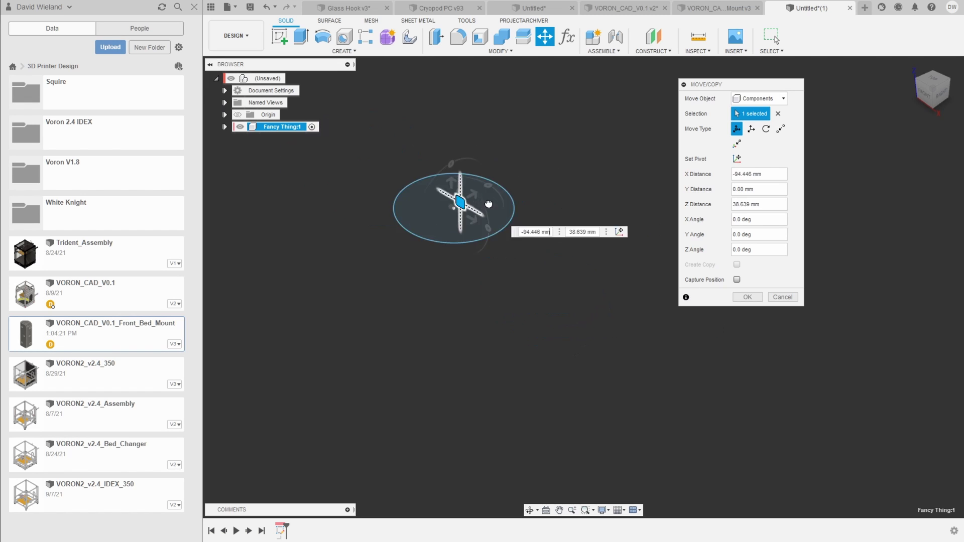
key("Escape")
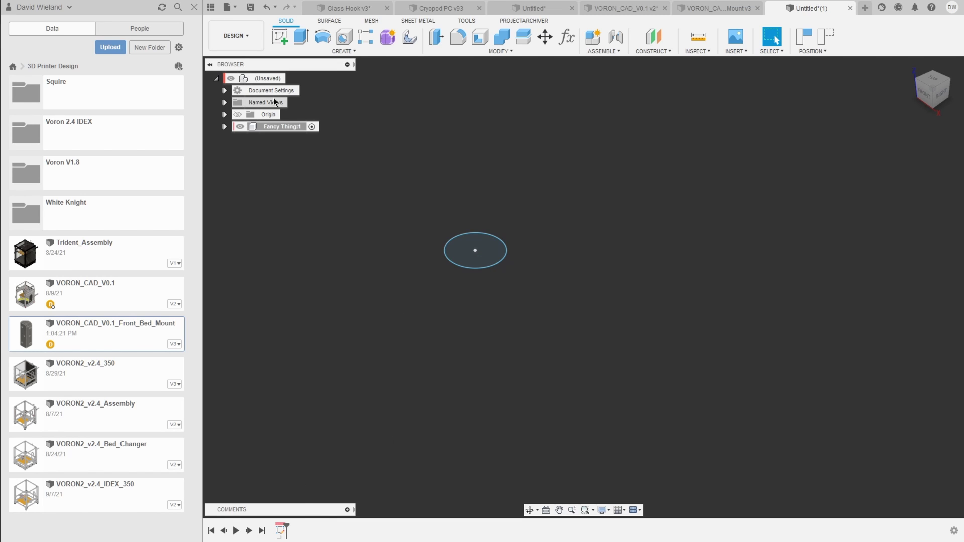
right_click(265, 82)
- Add Component2 holding a box, then reactivate the top-level design
left_click(269, 86)
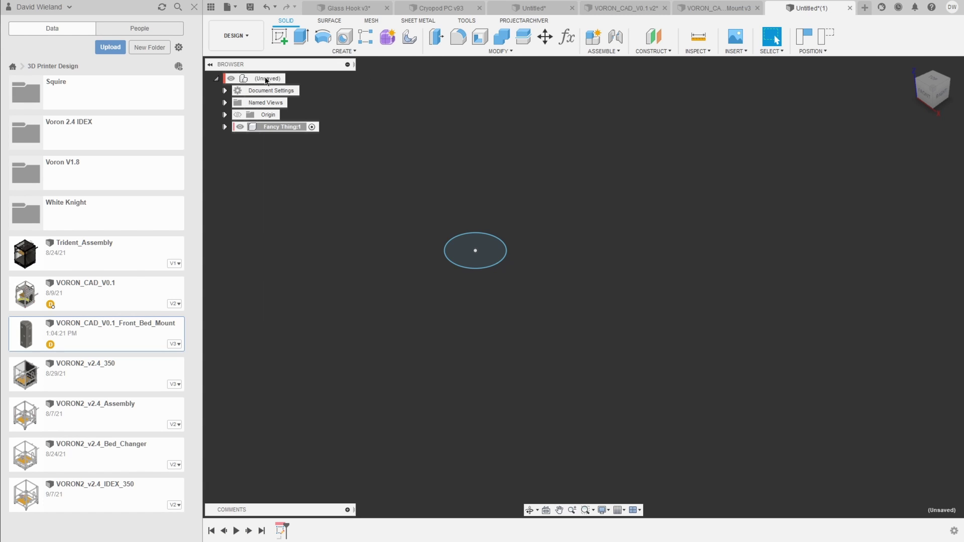
left_click(595, 43)
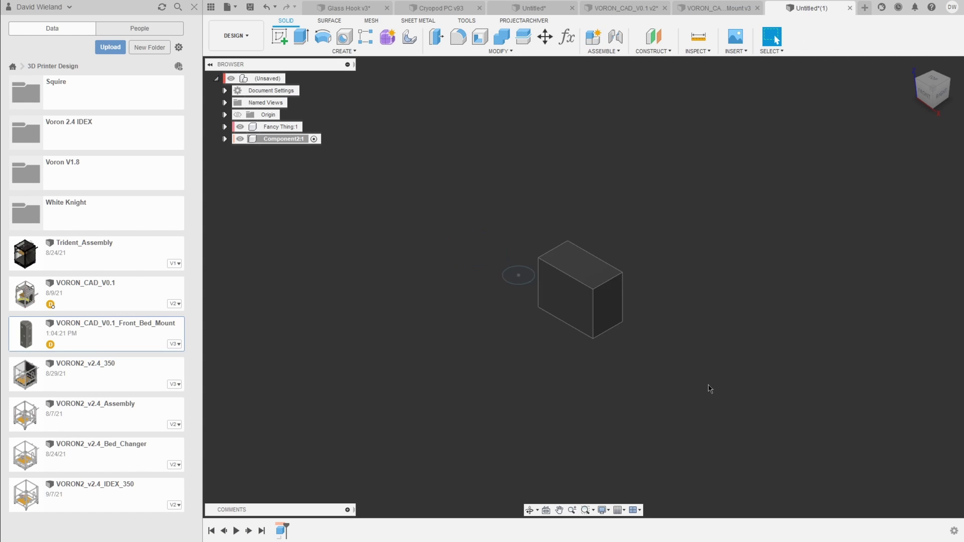
left_click(292, 79)
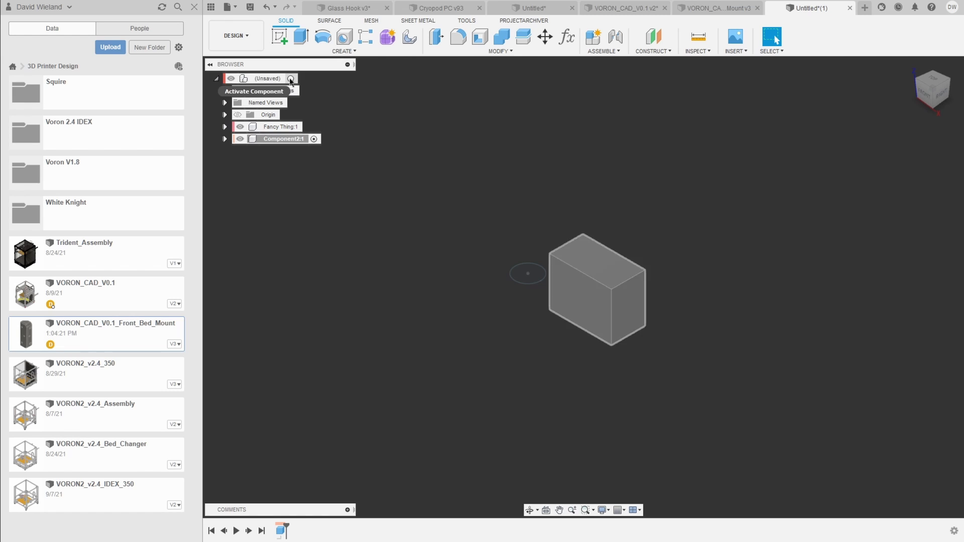
scroll(358, 391, "up", 2)
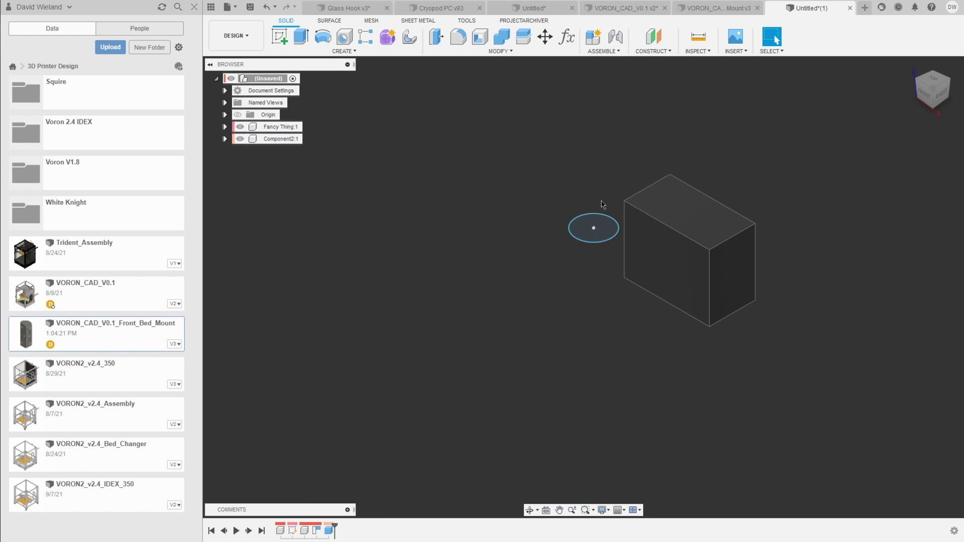
scroll(547, 246, "down", 1)
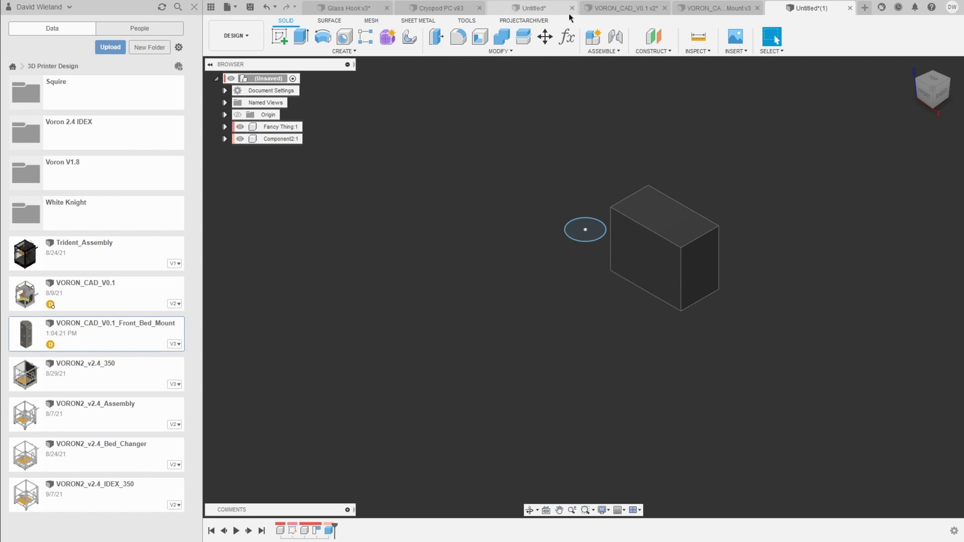
left_click(610, 8)
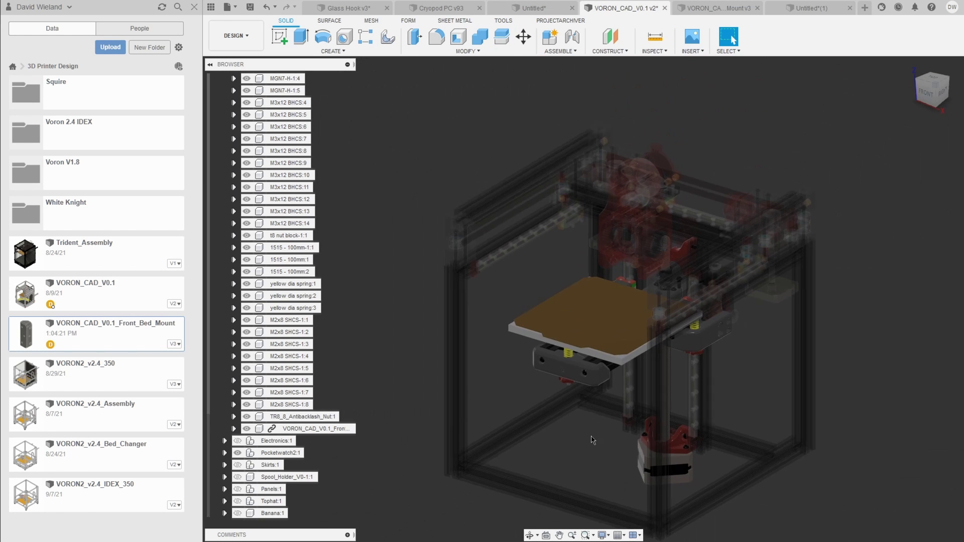
- Orbit, zoom and pan the Voron printer to inspect the linked mount under the bed
scroll(506, 400, "down", 2)
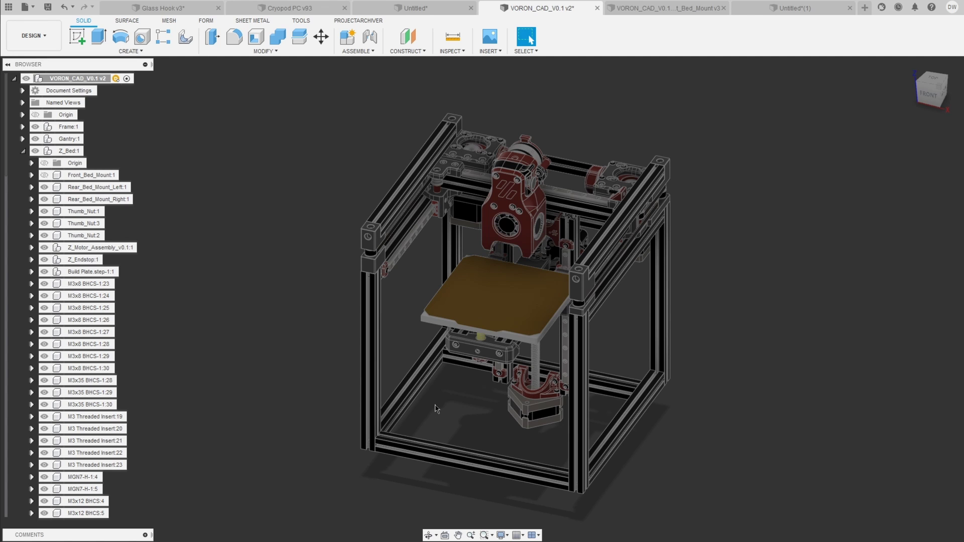
scroll(567, 391, "up", 1)
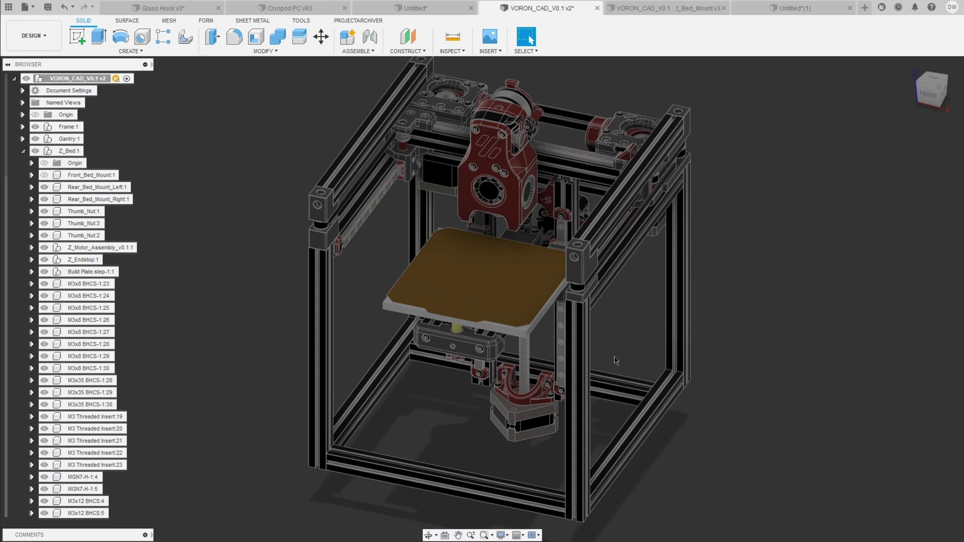
middle_click_drag(465, 430, 552, 409, "shift")
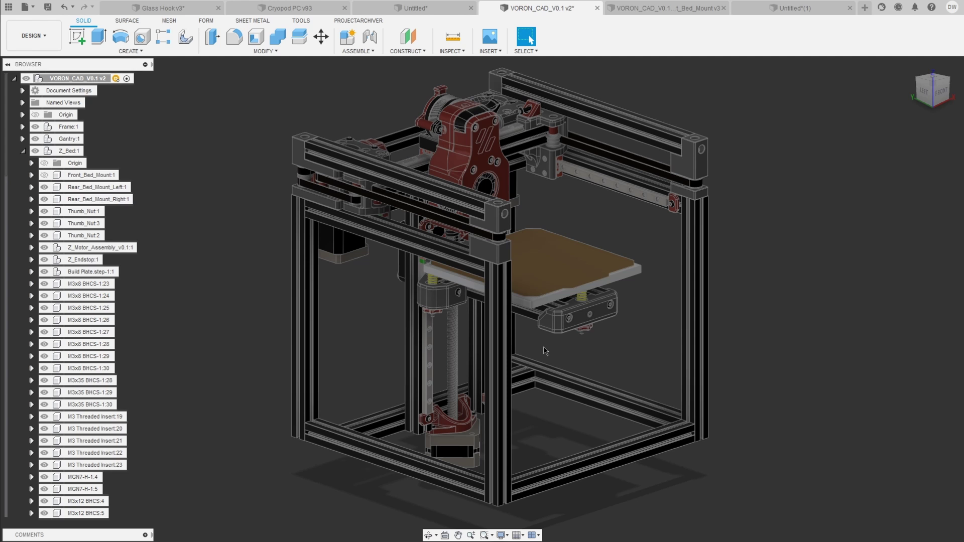
scroll(551, 356, "up", 2)
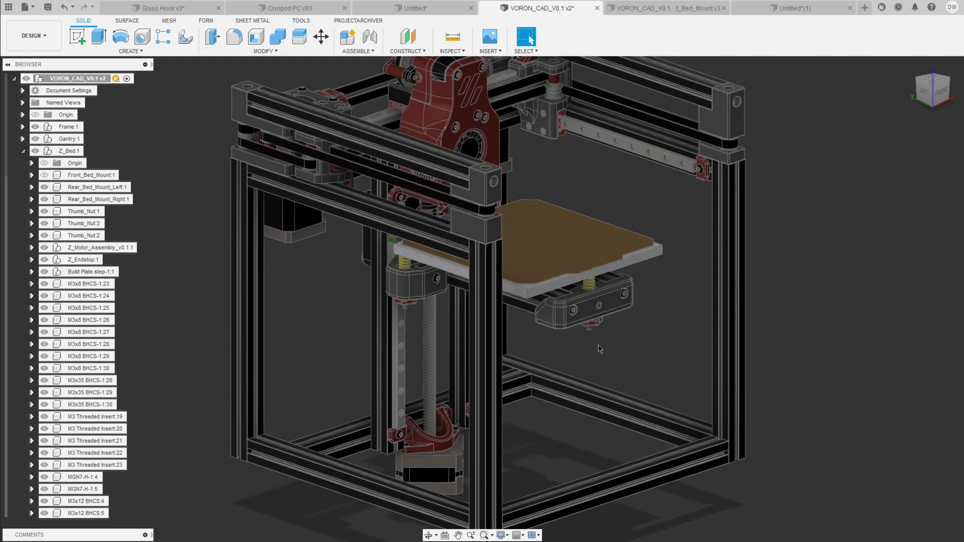
scroll(699, 318, "down", 2)
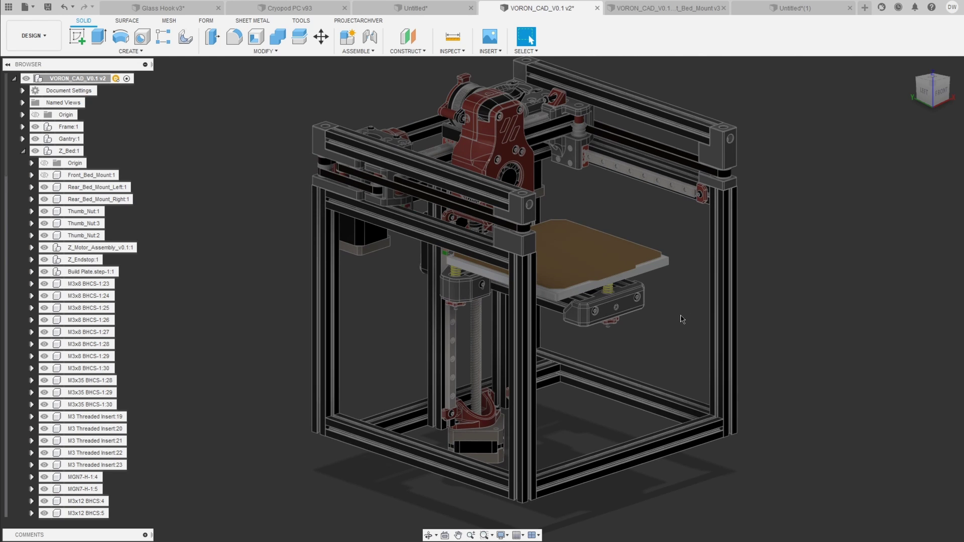
middle_click_drag(683, 321, 682, 331)
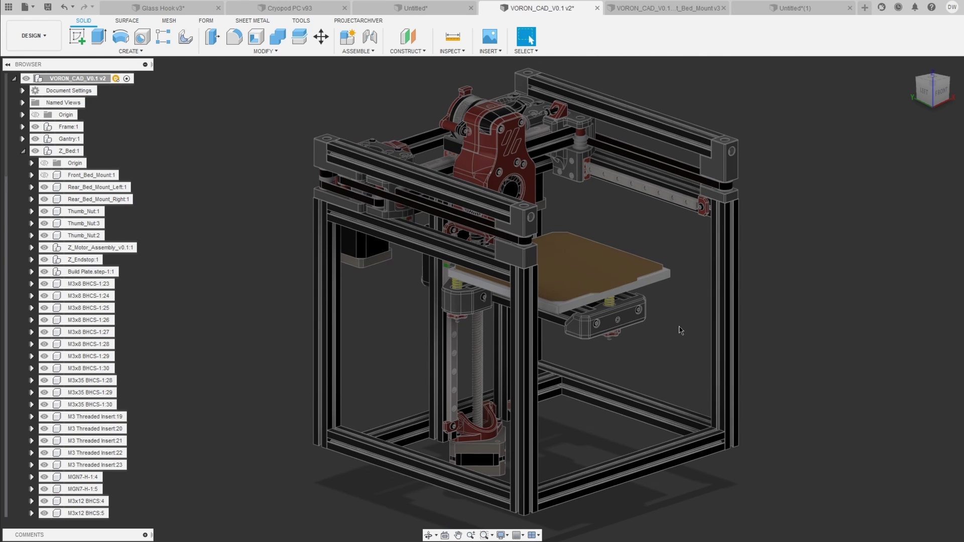